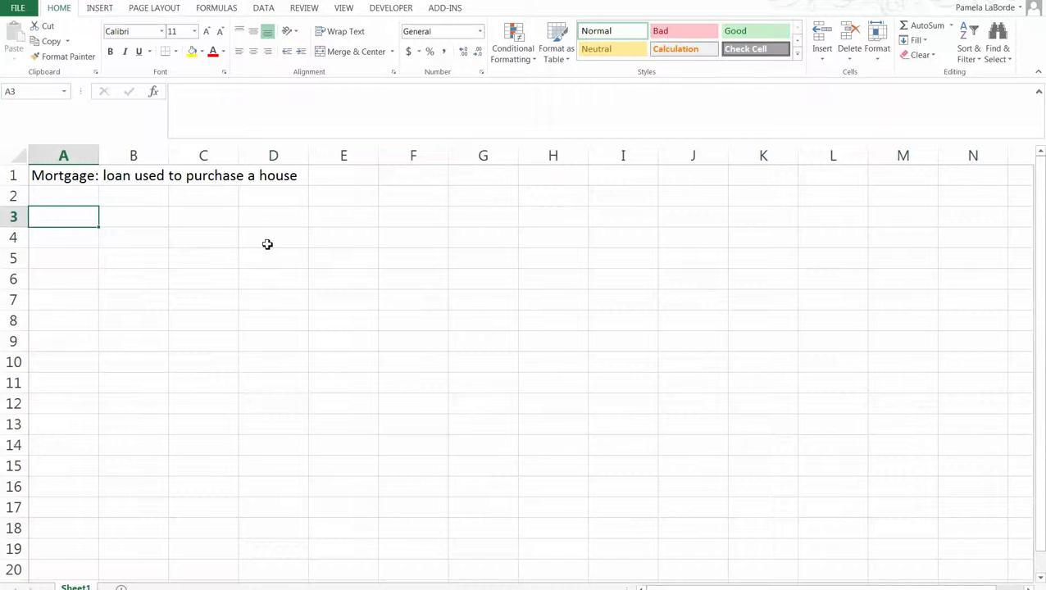
- Enter the loan terms "4% for 30 year mortgage" in cell A3
text(4% )
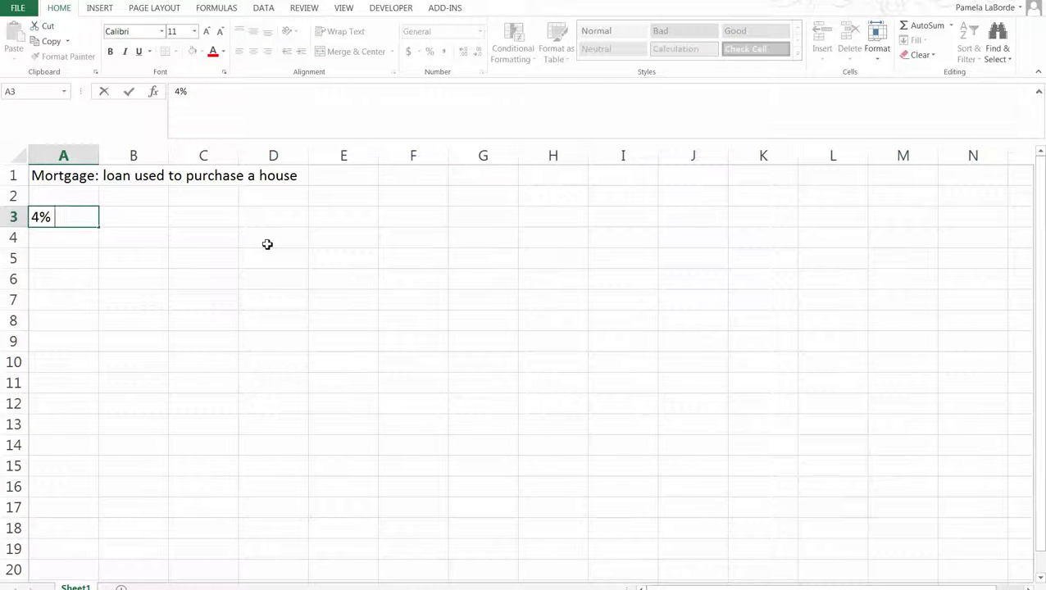
text(for 30 year m)
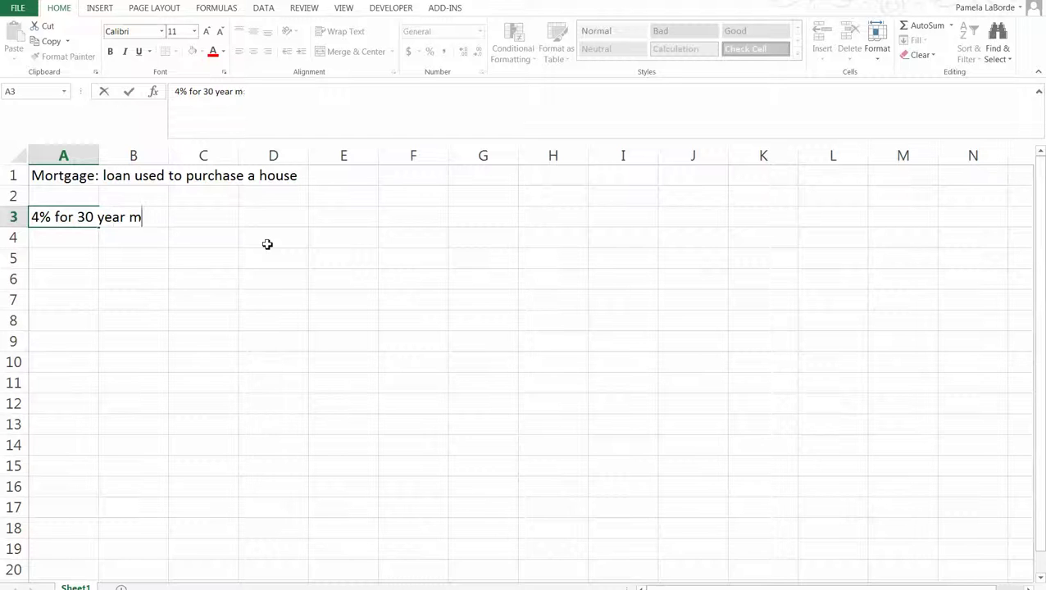
text(ortgage)
key(ctrl+Return)
key(Return)
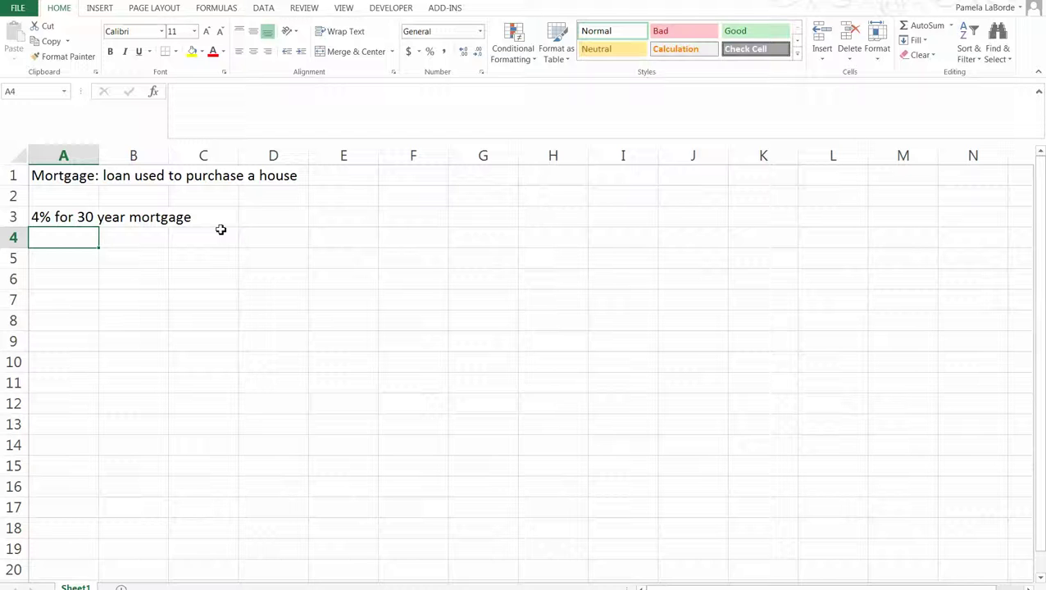
- Enter the house price $300000 in cell A5 and adjust column A's width to fit the amount
click(334, 179)
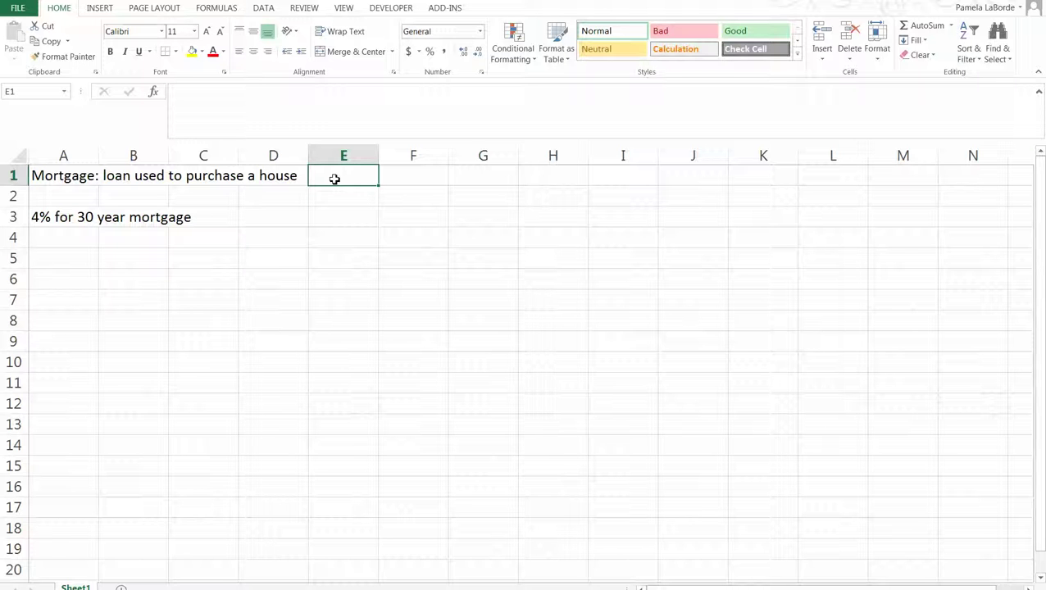
click(78, 261)
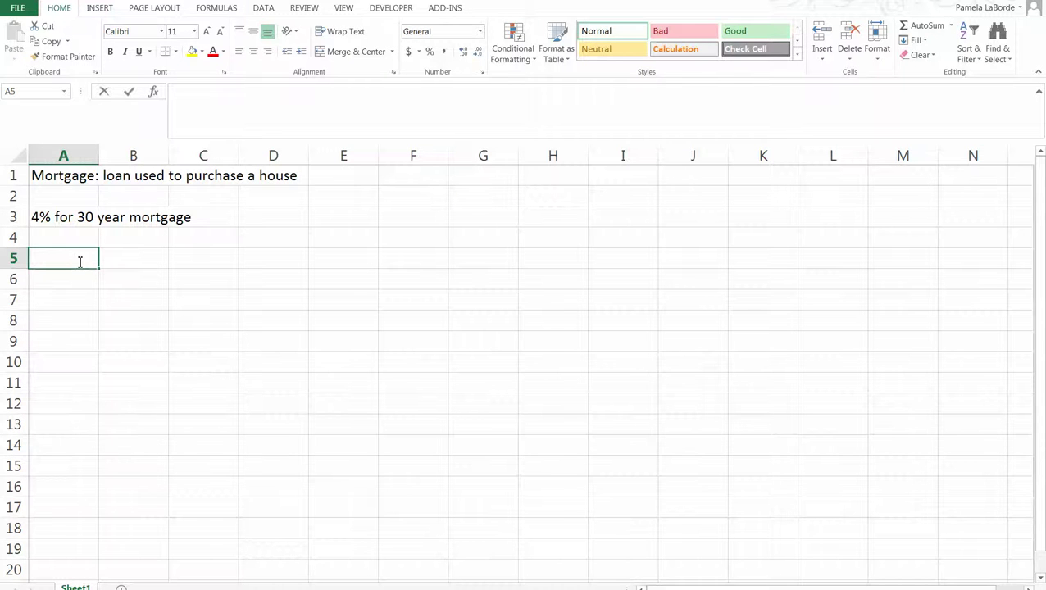
text($300000)
key(Return)
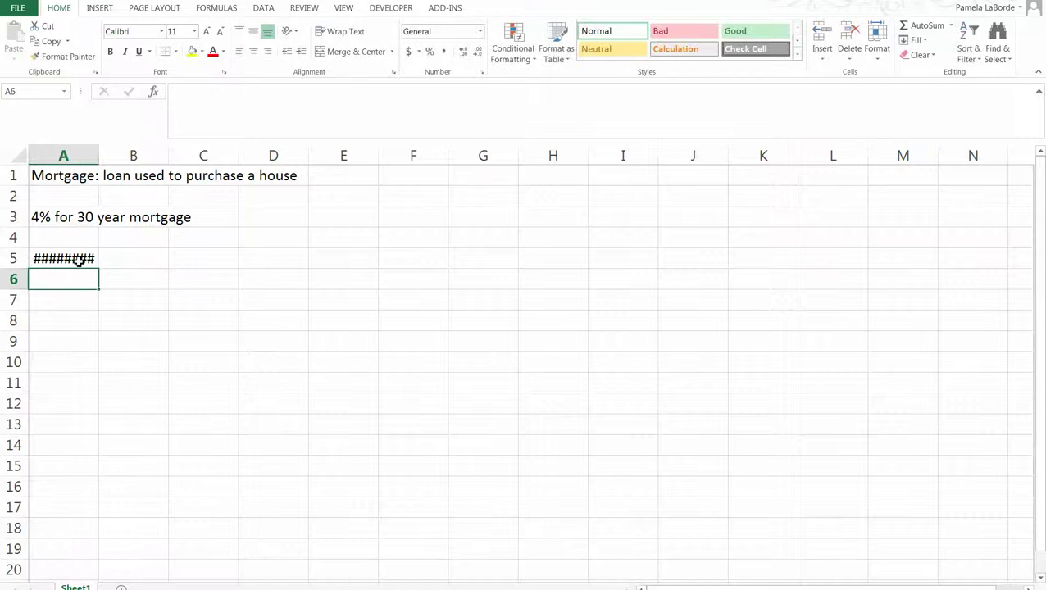
double_click(99, 151)
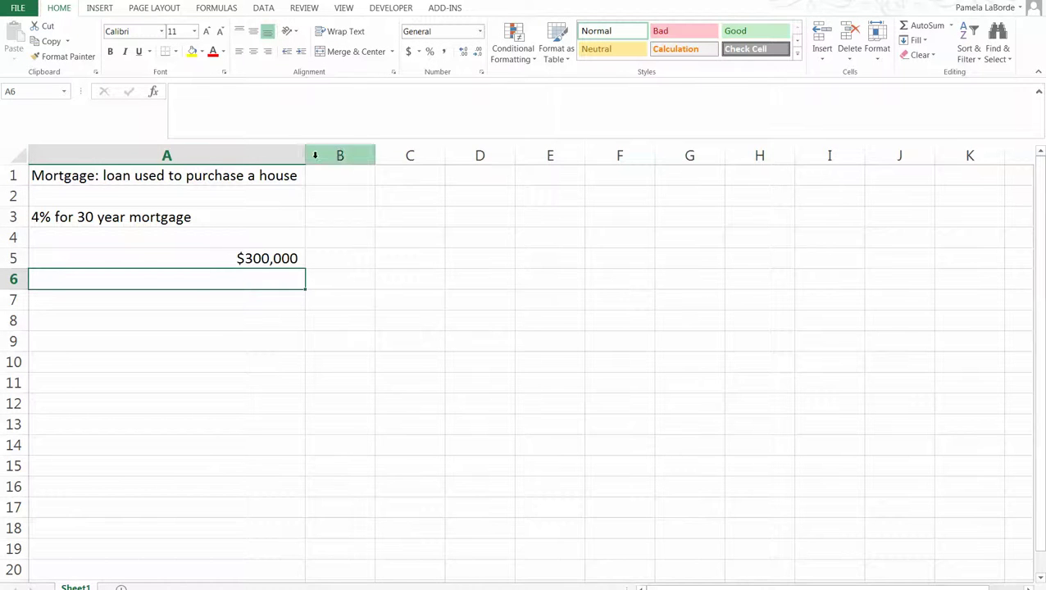
drag(305, 155, 112, 155)
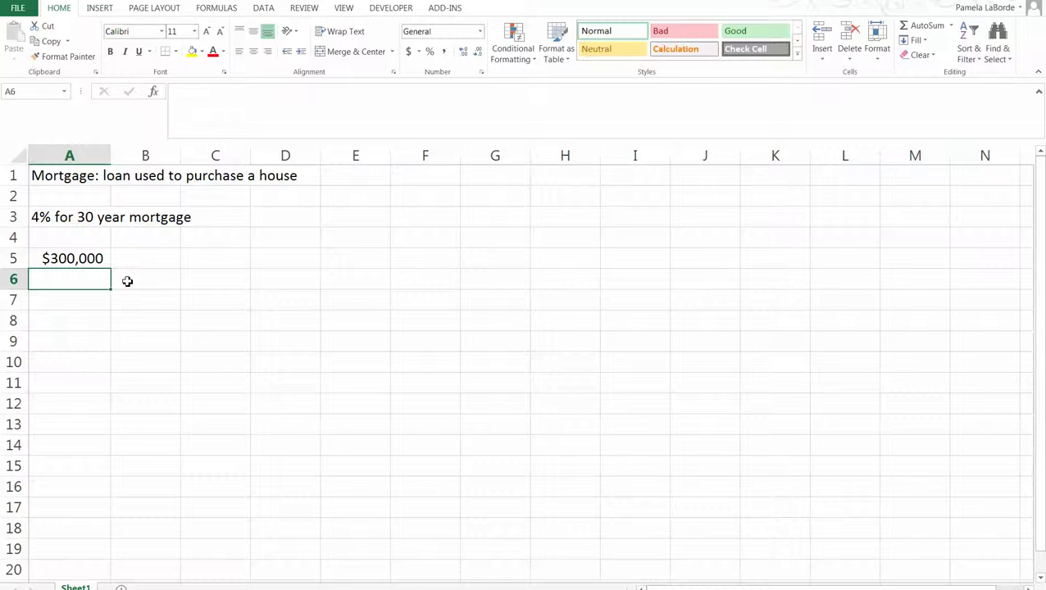
- Enter the label "10% downpayment" in cell B6
click(127, 282)
text(10)
text(% downpaym)
text(ne)
key(BackSpace)
key(BackSpace)
text(ent)
key(Return)
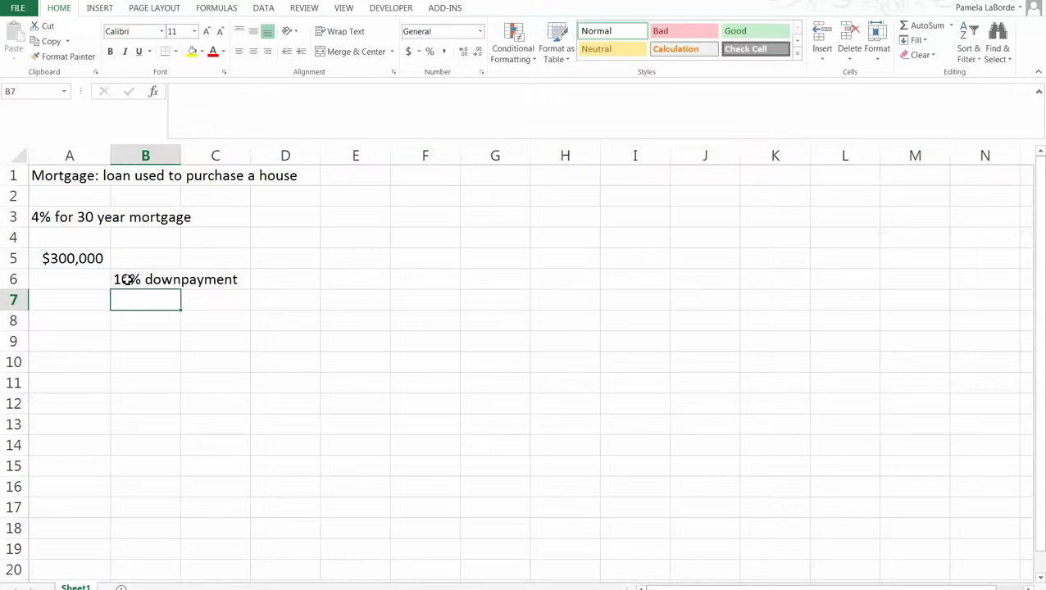
- Calculate the down payment in cell A6 with the formula =.1*A5
key(Left)
key(Up)
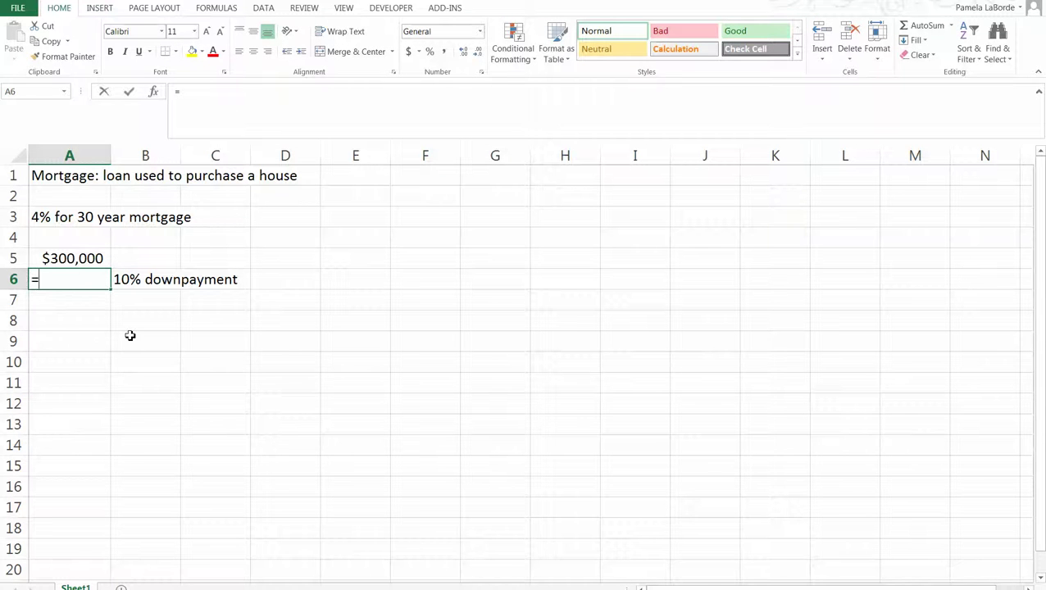
text(=)
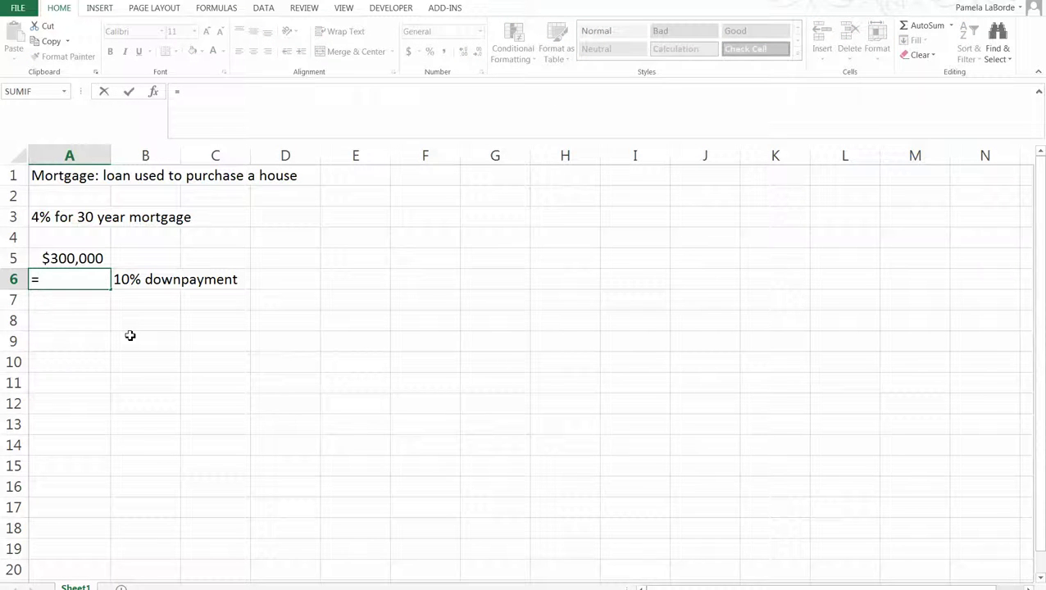
text(.1*)
click(66, 251)
key(Return)
click(78, 279)
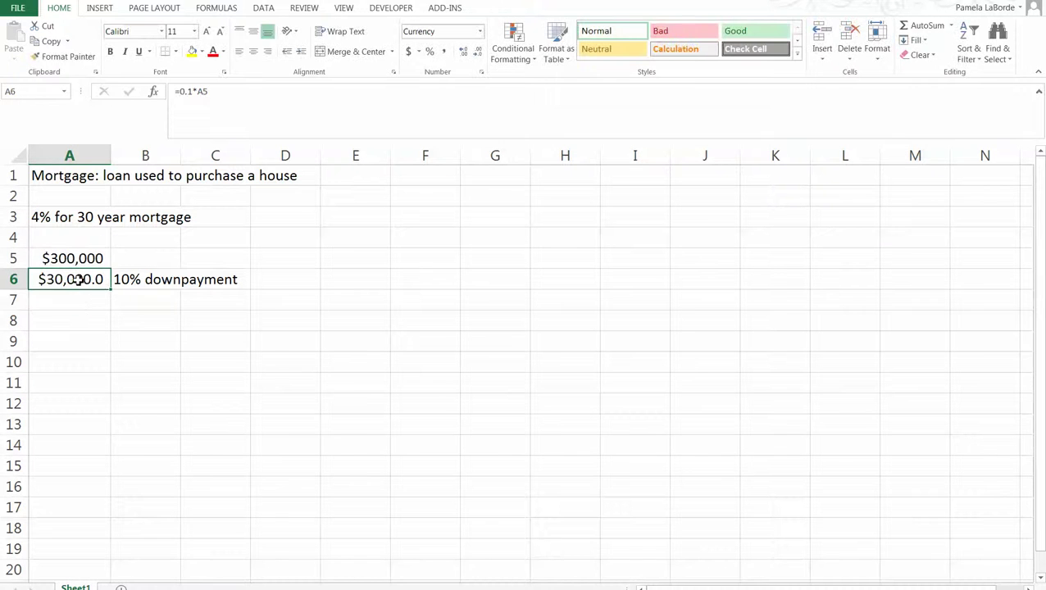
- Enter the label "mortgage" in cell B7
click(90, 306)
click(122, 302)
text(mortgage)
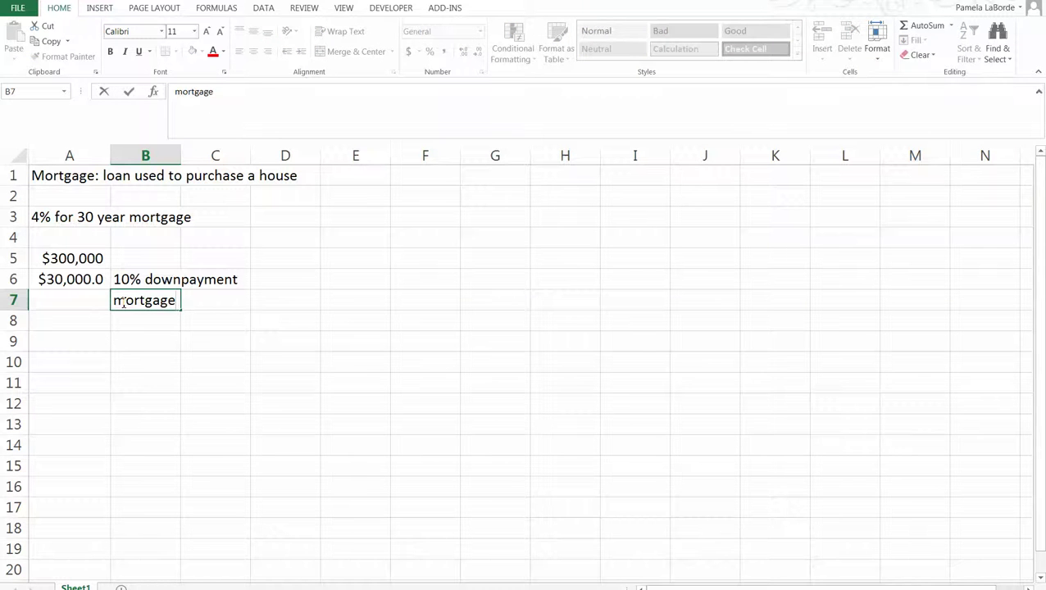
key(Return)
- Calculate the mortgage amount in cell A7 as =A5-A6 and widen column A to fit the result
drag(83, 258, 82, 276)
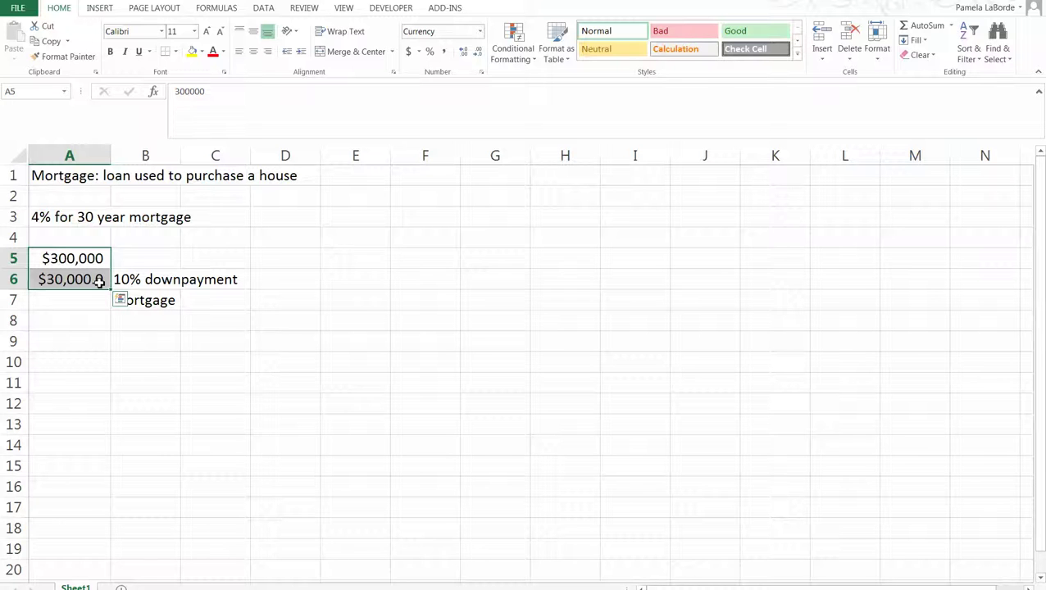
click(99, 296)
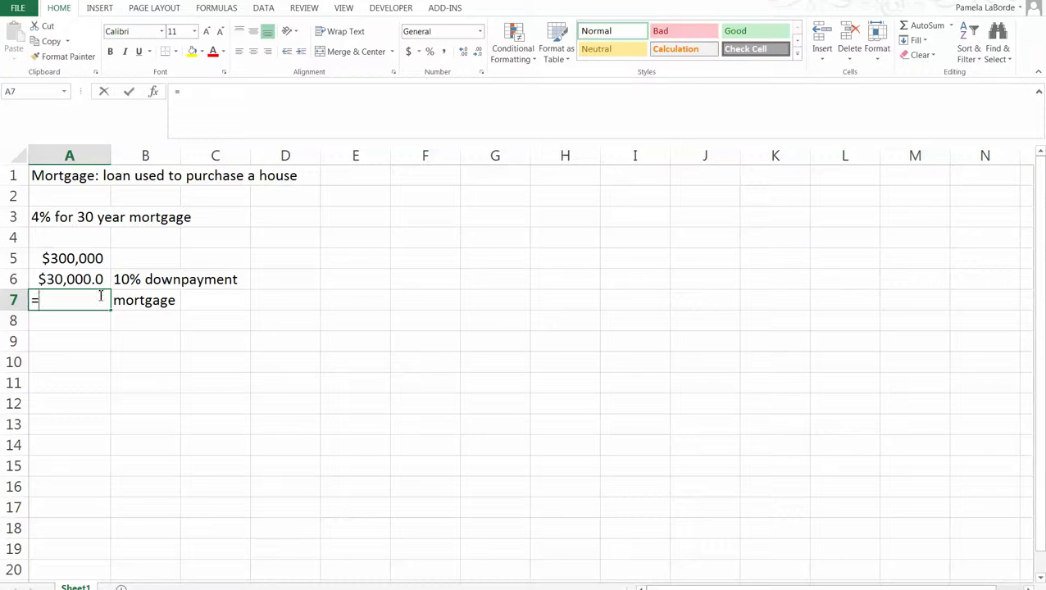
text(=)
click(88, 261)
text(-)
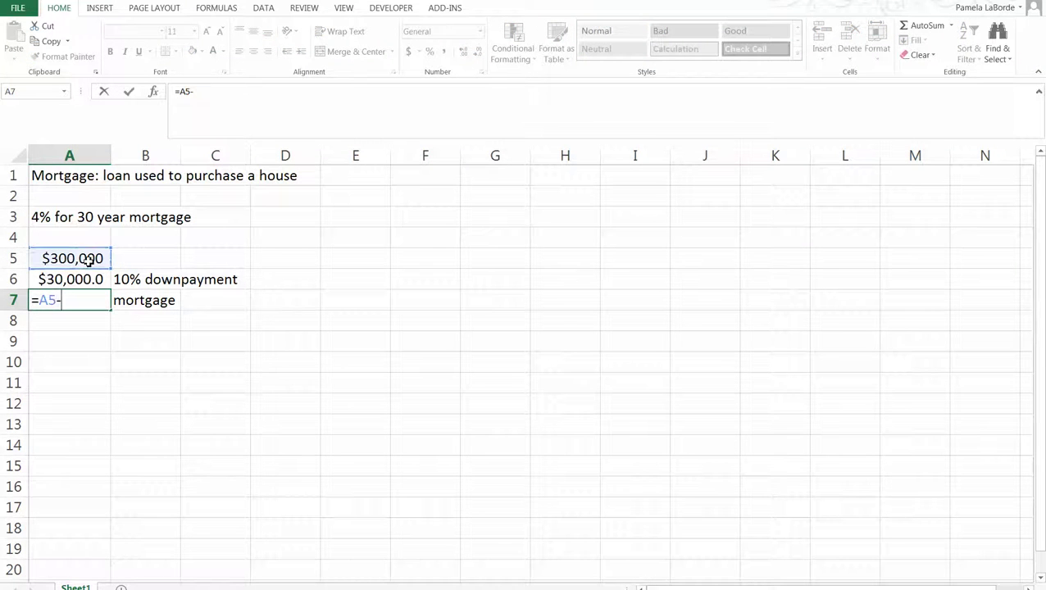
click(84, 277)
key(Return)
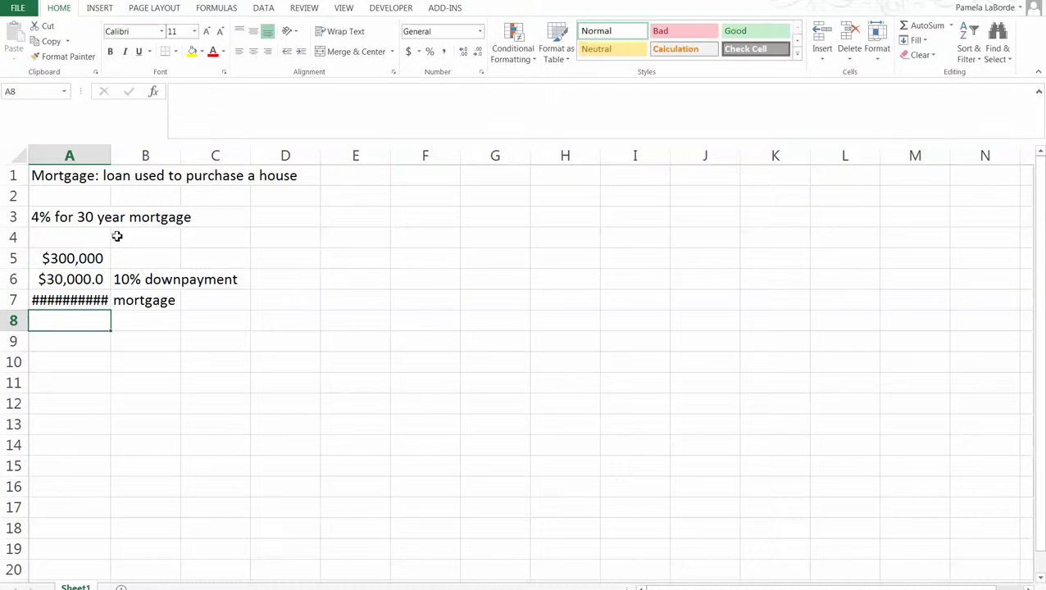
drag(110, 155, 124, 155)
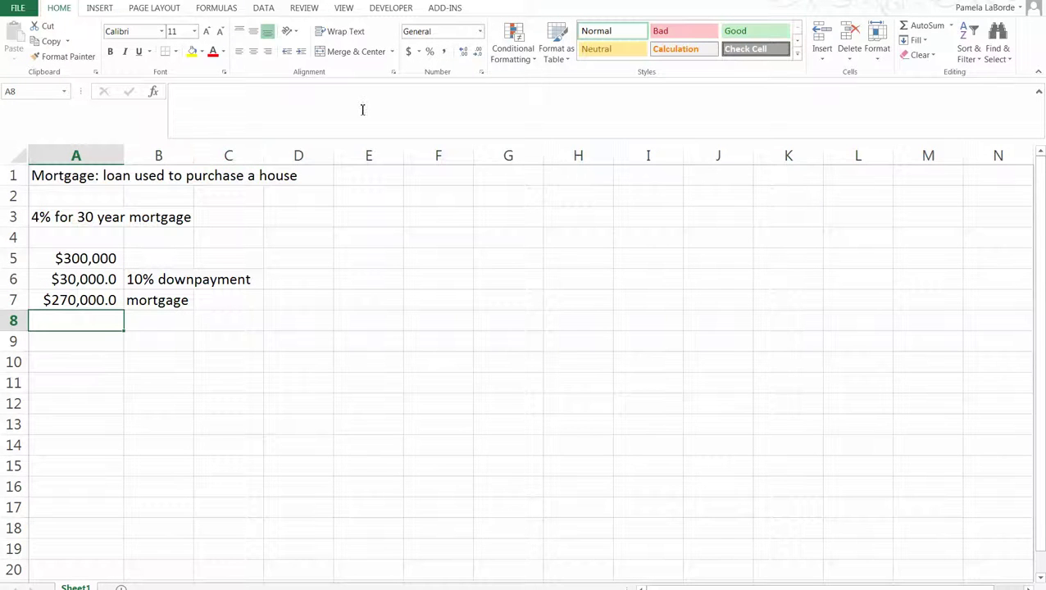
- Enter the label "Monthly payment" in cell E1
click(397, 175)
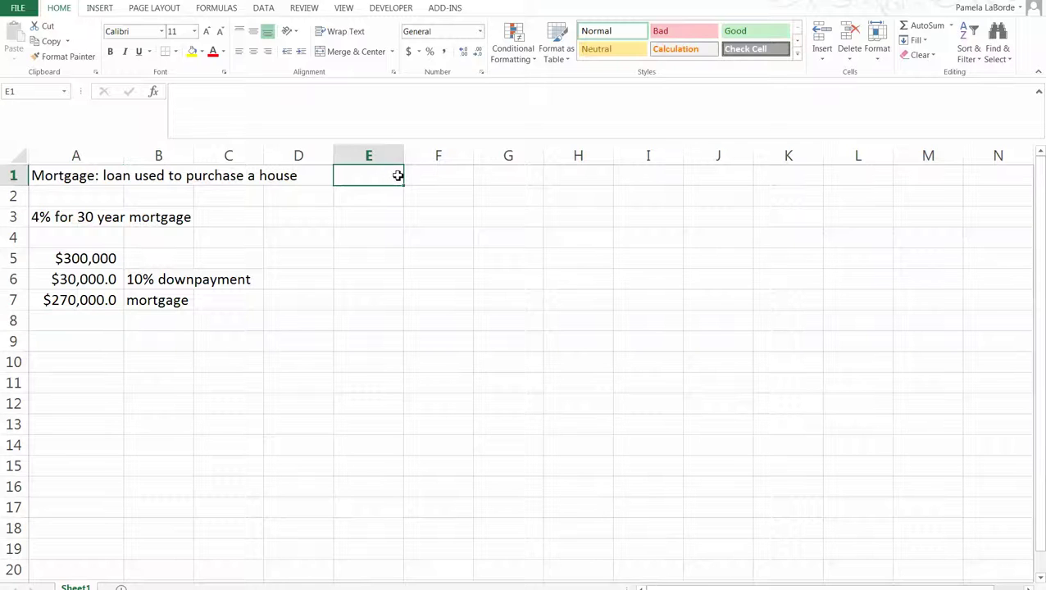
text(Monthly)
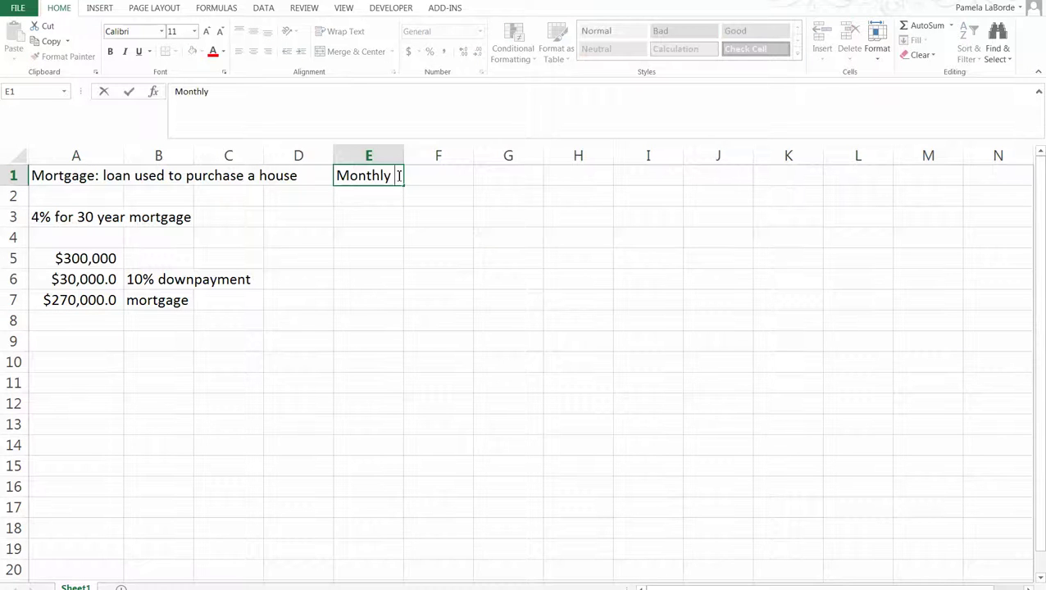
text( payment)
key(Return)
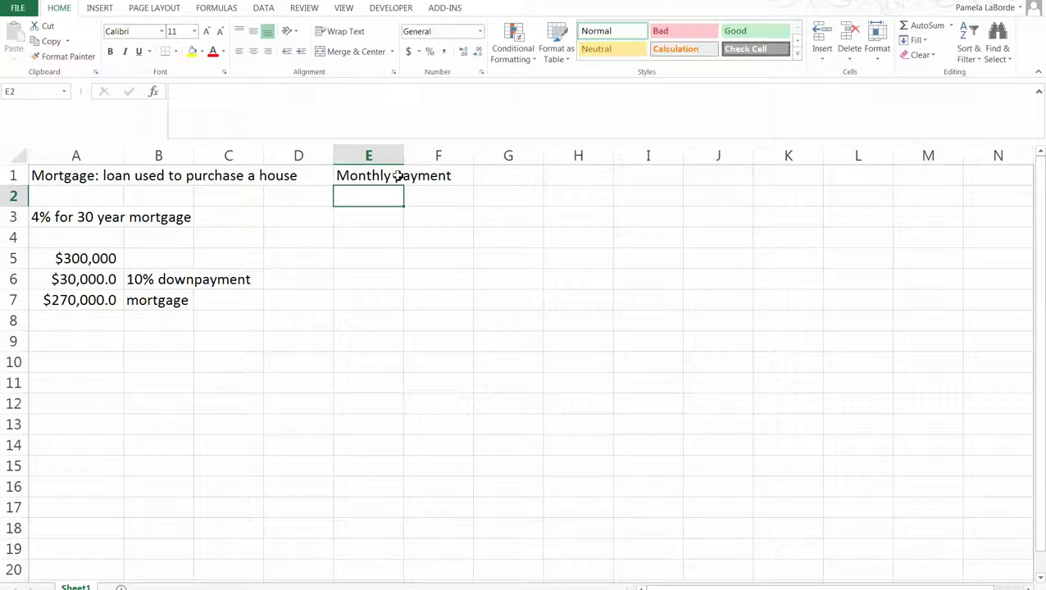
- Calculate the monthly payment in cell G1 with the formula =pmt(4%/12,30*12,-270000)
key(Right)
key(Right)
key(Up)
text(=)
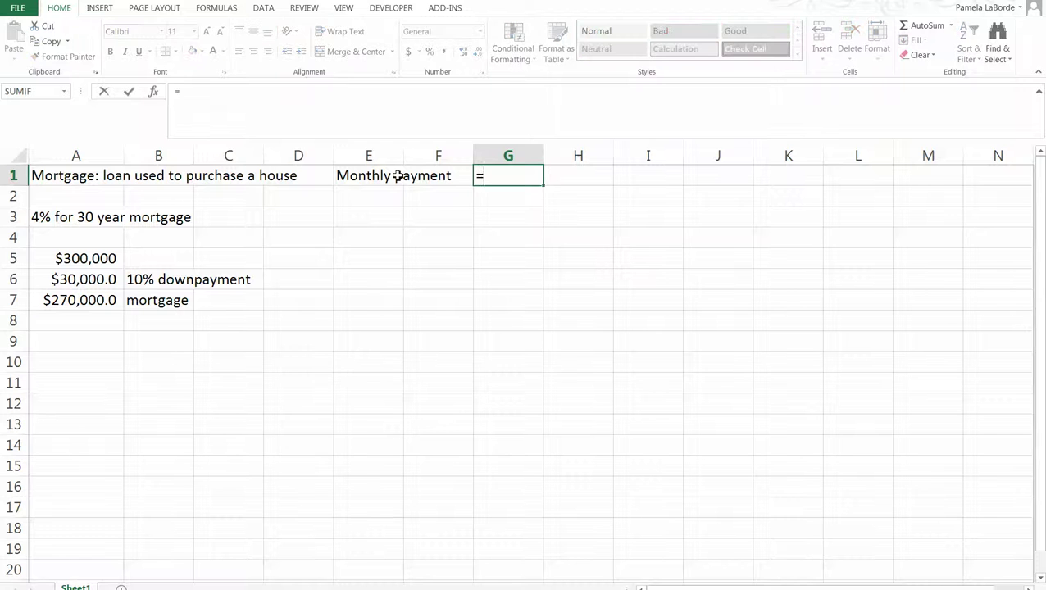
text(pmt()
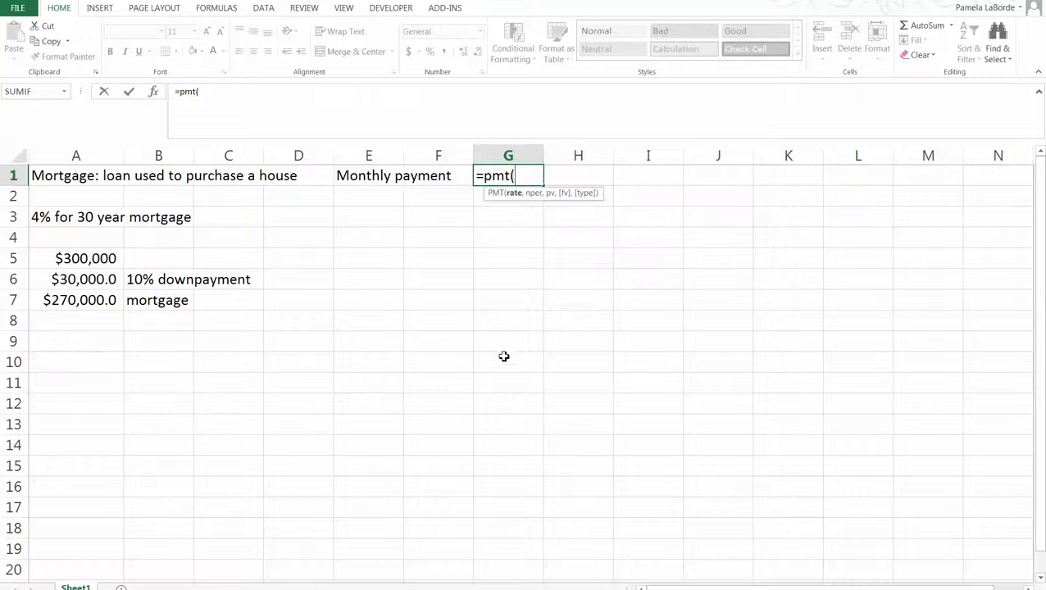
text(4%)
text(/12)
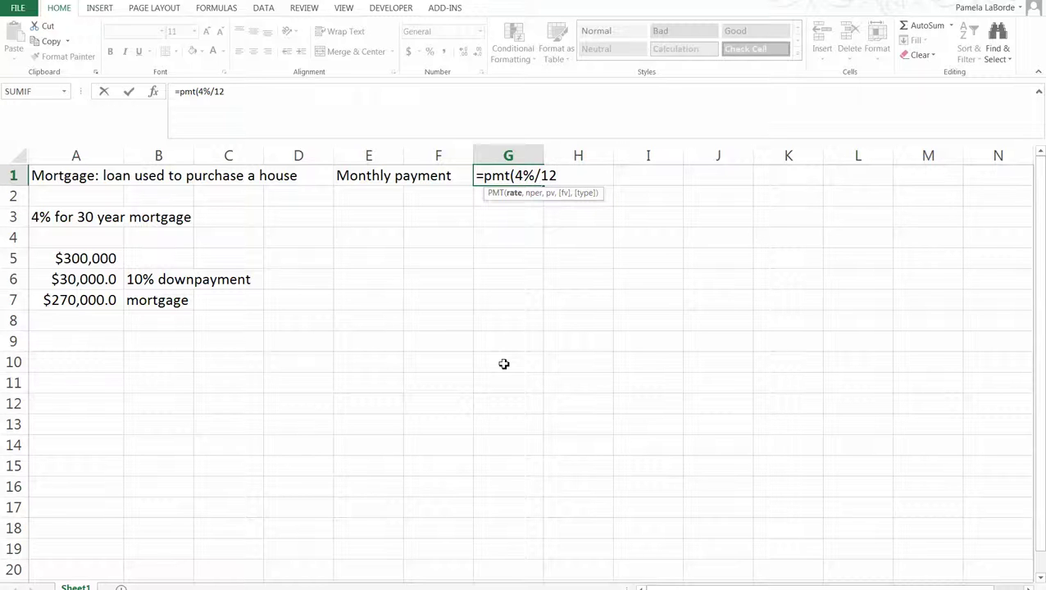
text(,30*12)
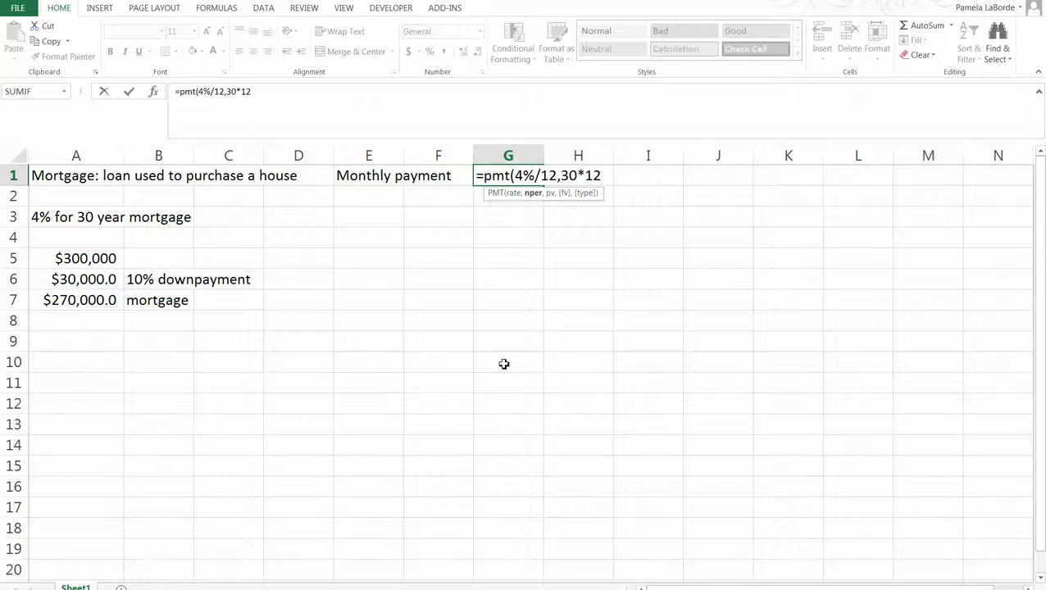
text(,-270000)
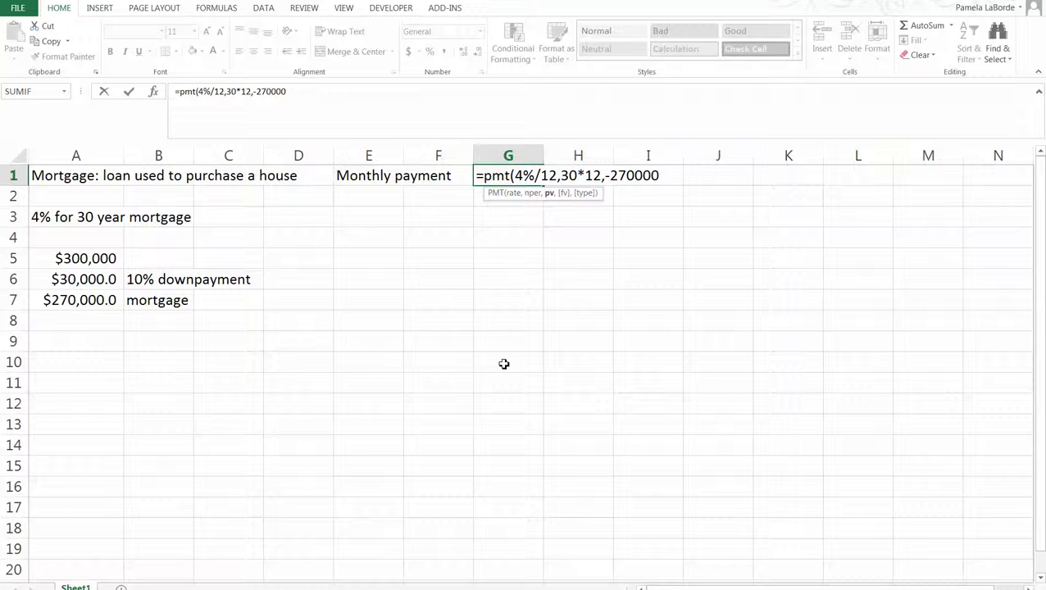
text())
key(Return)
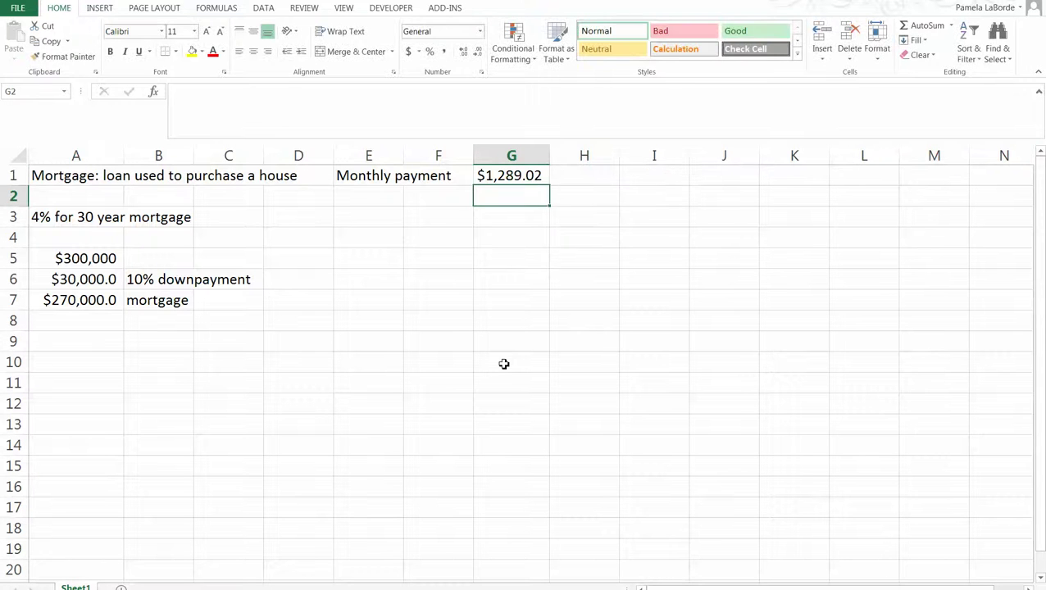
click(510, 174)
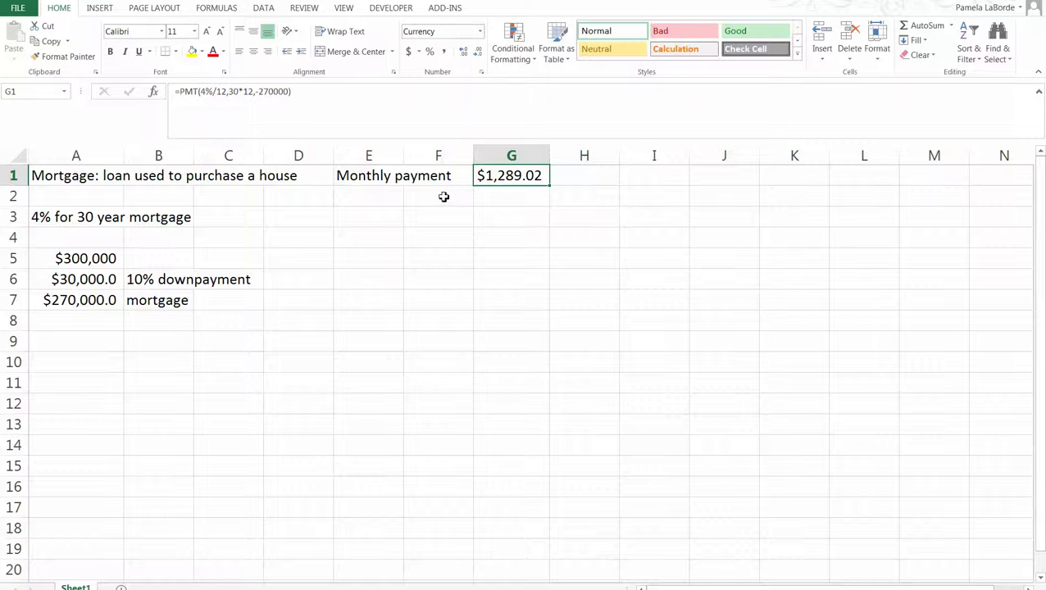
- Enter the label "total repaid to lender" in cell H2
click(570, 195)
text(to)
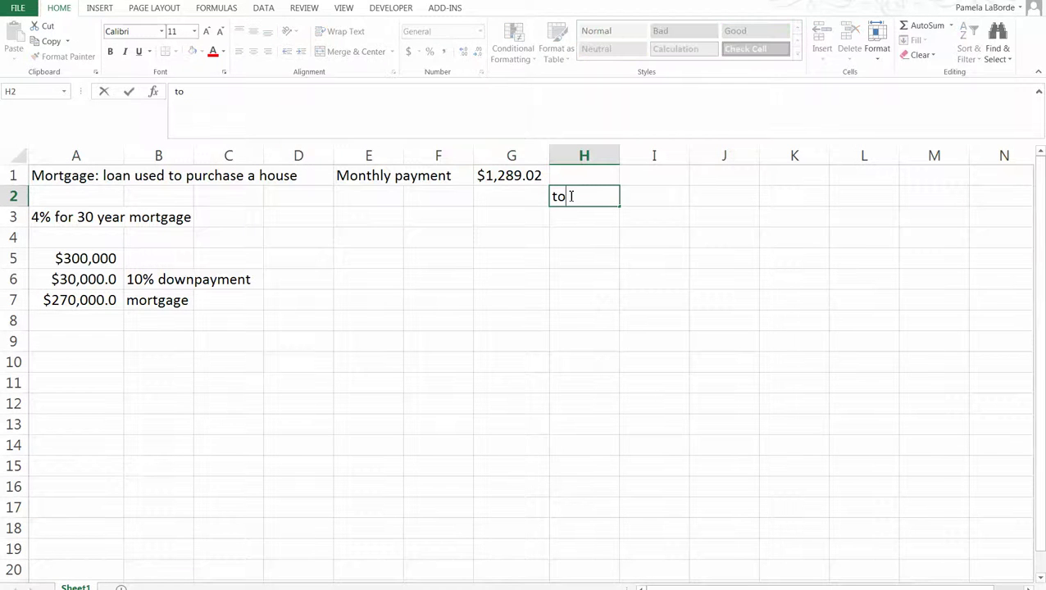
text(tal repai)
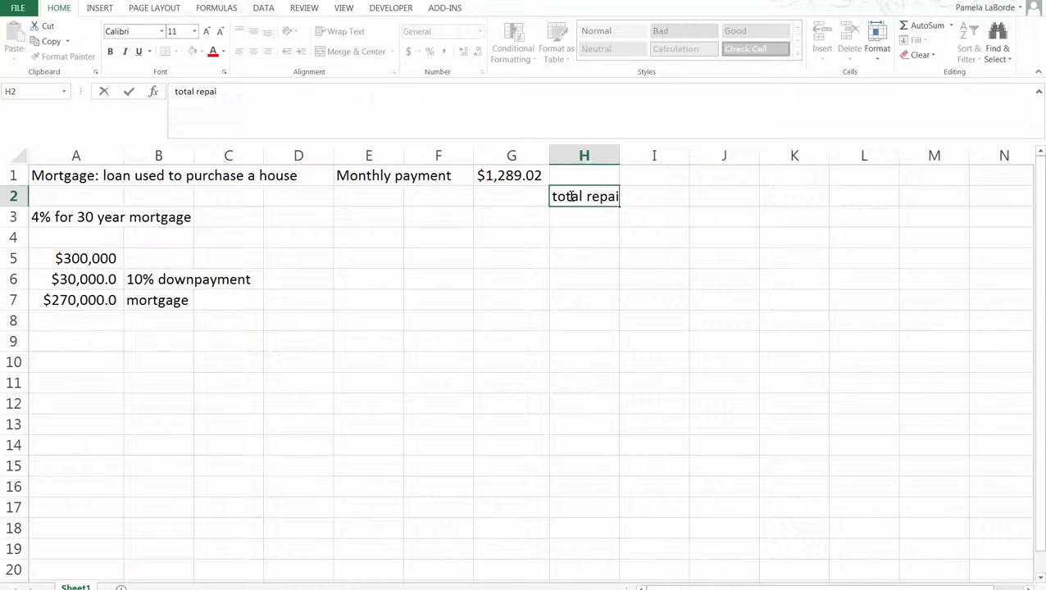
text(d to lender)
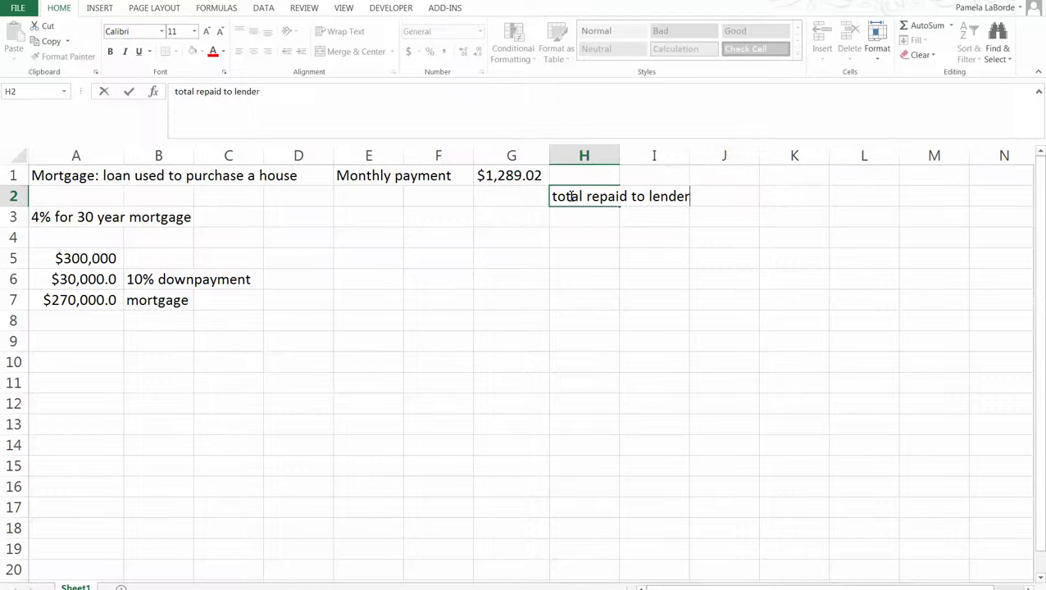
key(Left)
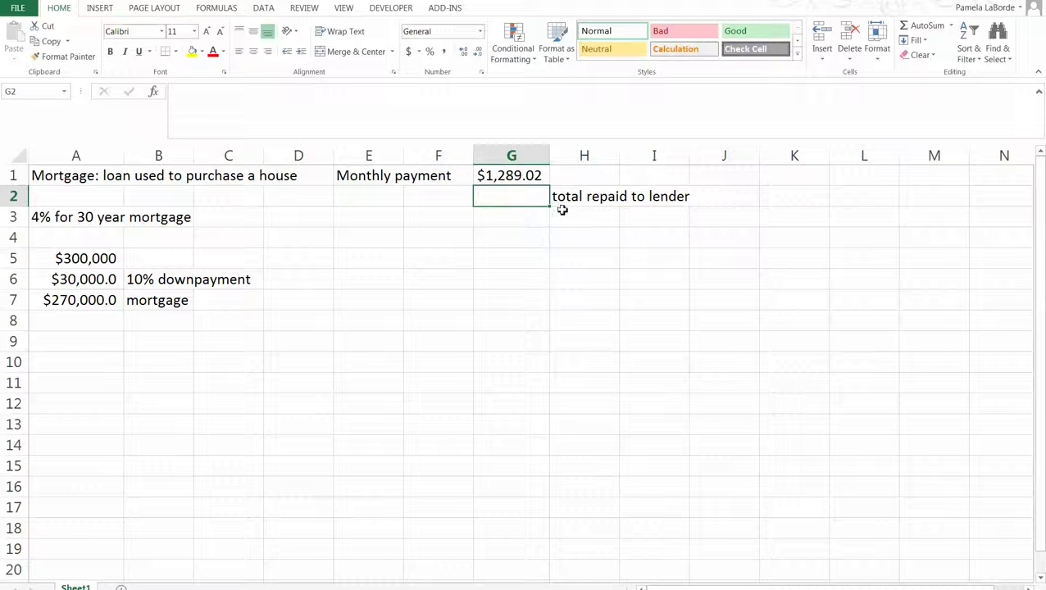
- Calculate the total repaid in cell G2 with the formula +G1*360 and apply the dollar Accounting number format
text(+)
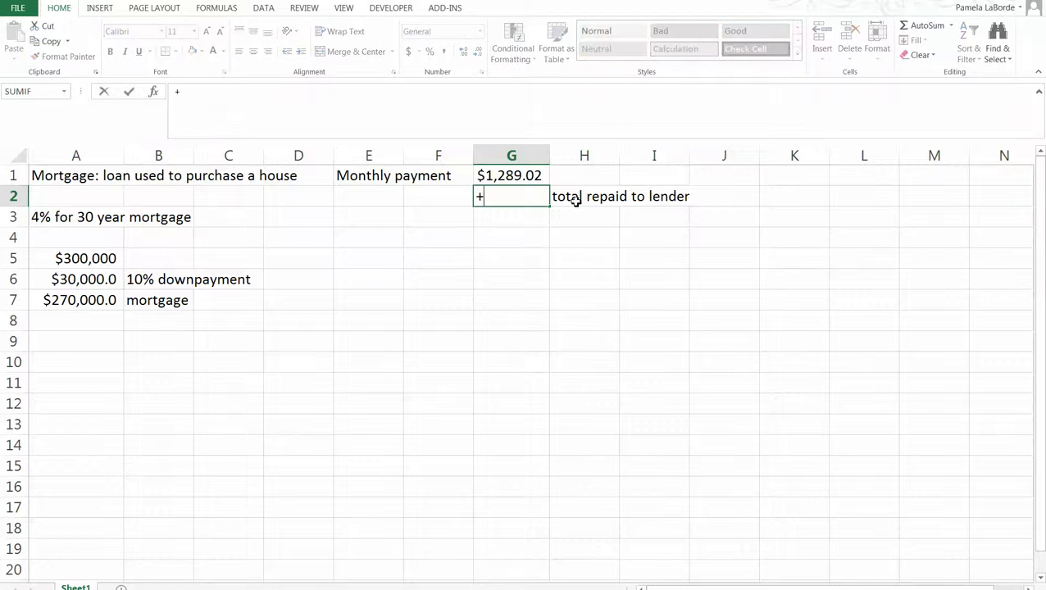
click(541, 176)
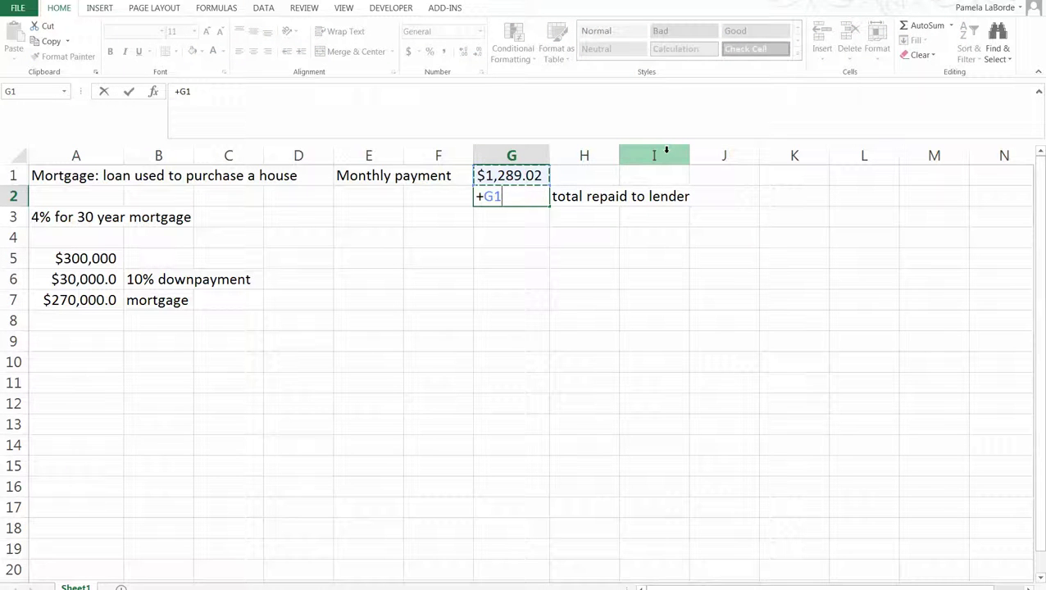
text(*360)
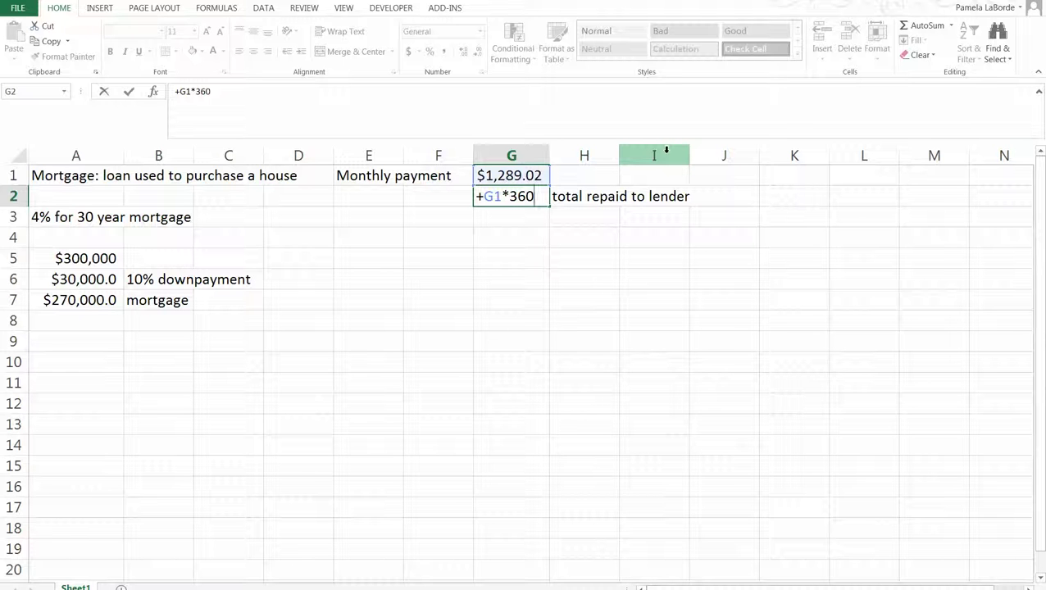
key(Return)
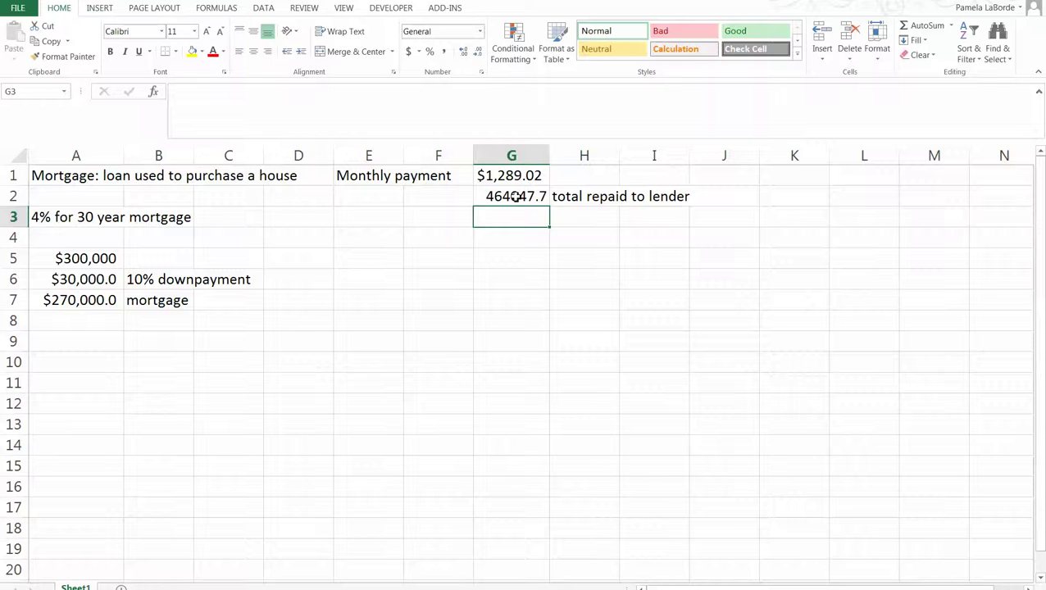
click(515, 197)
click(408, 51)
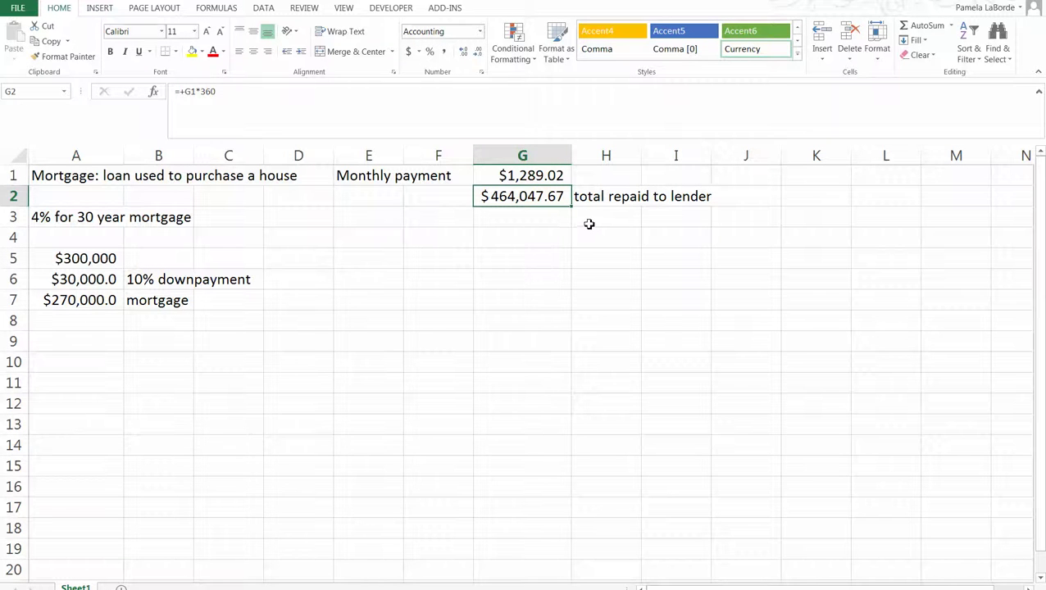
- Enter the label "interest paid" in cell H3
click(589, 224)
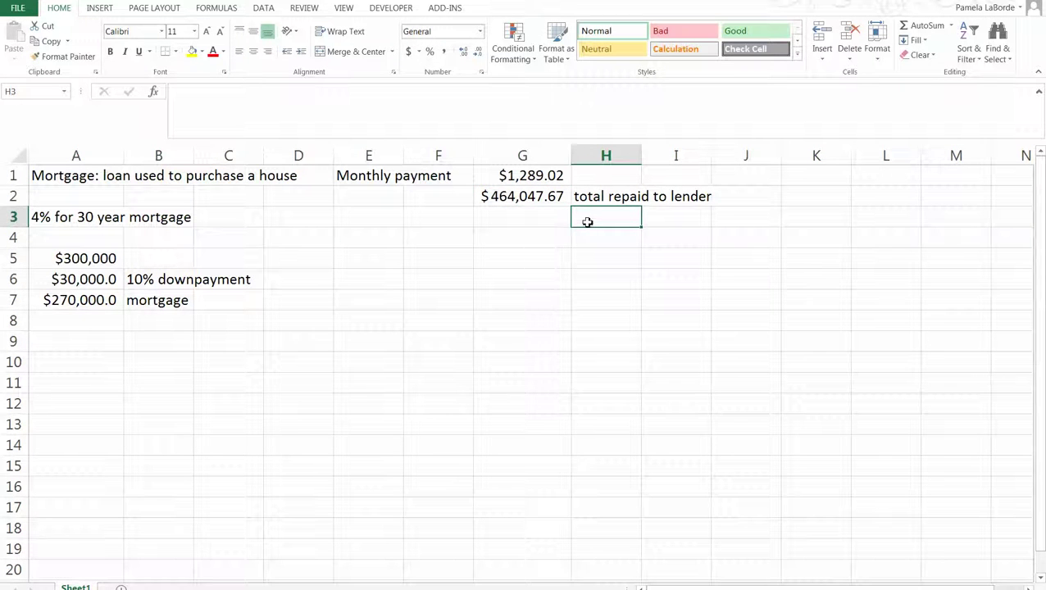
text(interest paid)
key(Return)
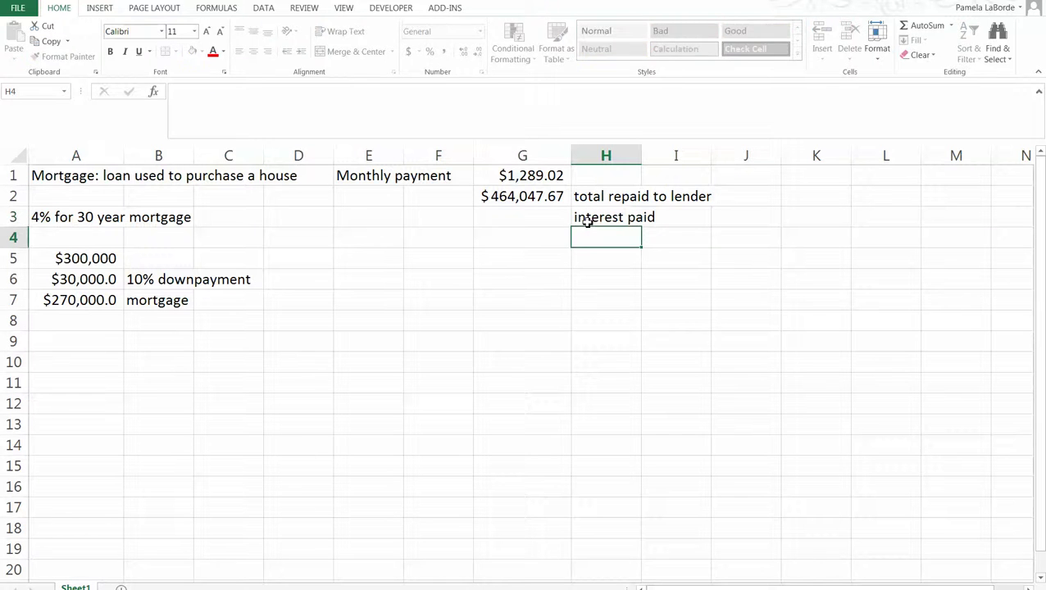
- Calculate the interest paid in cell G3 as total repaid minus mortgage amount, using the formula =G2-A7
key(Left)
key(Up)
click(518, 196)
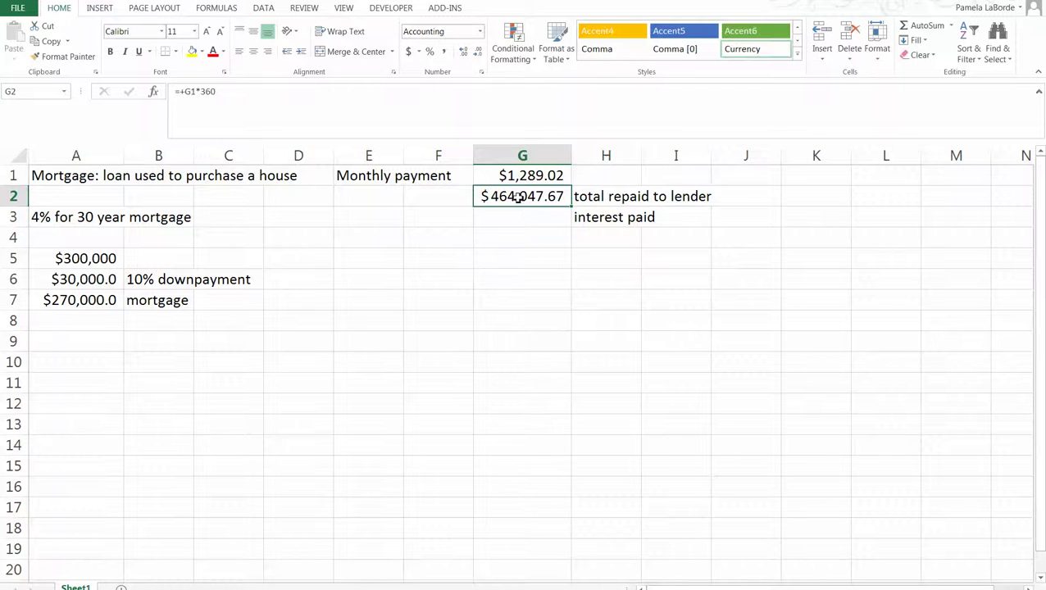
click(85, 302)
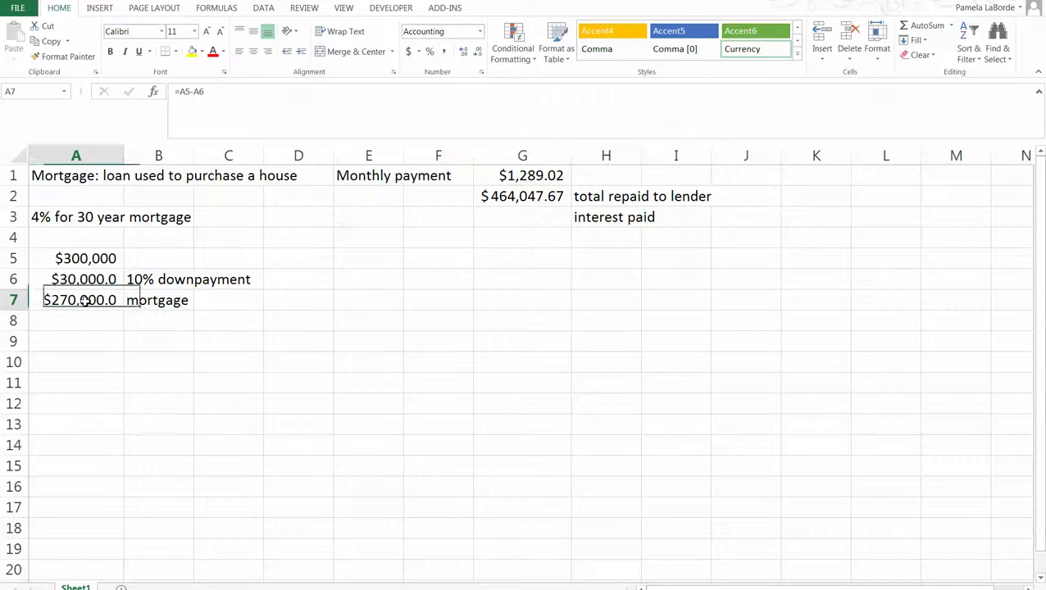
click(516, 217)
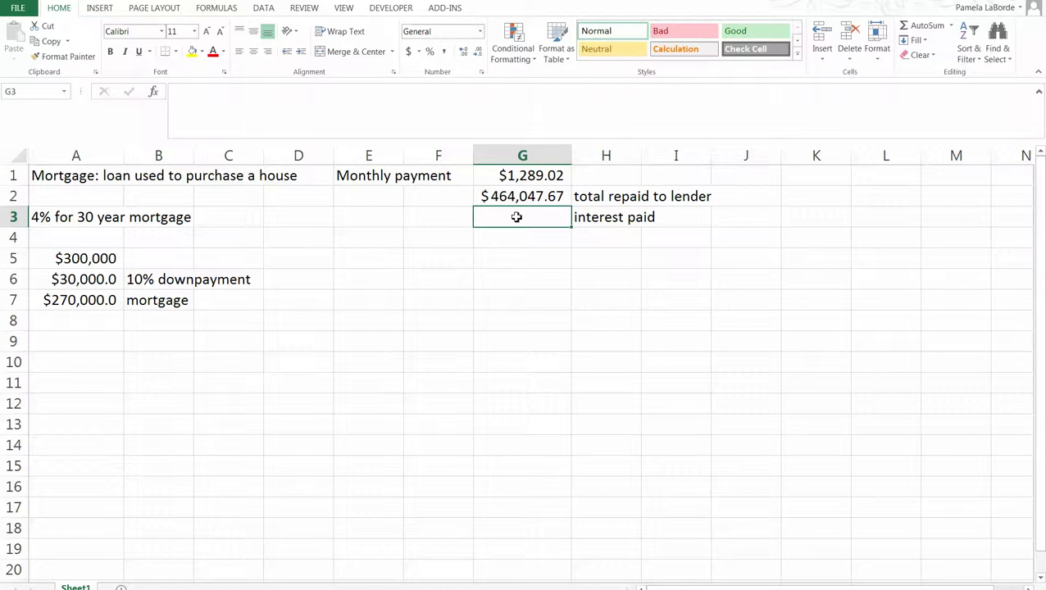
text(=)
click(493, 194)
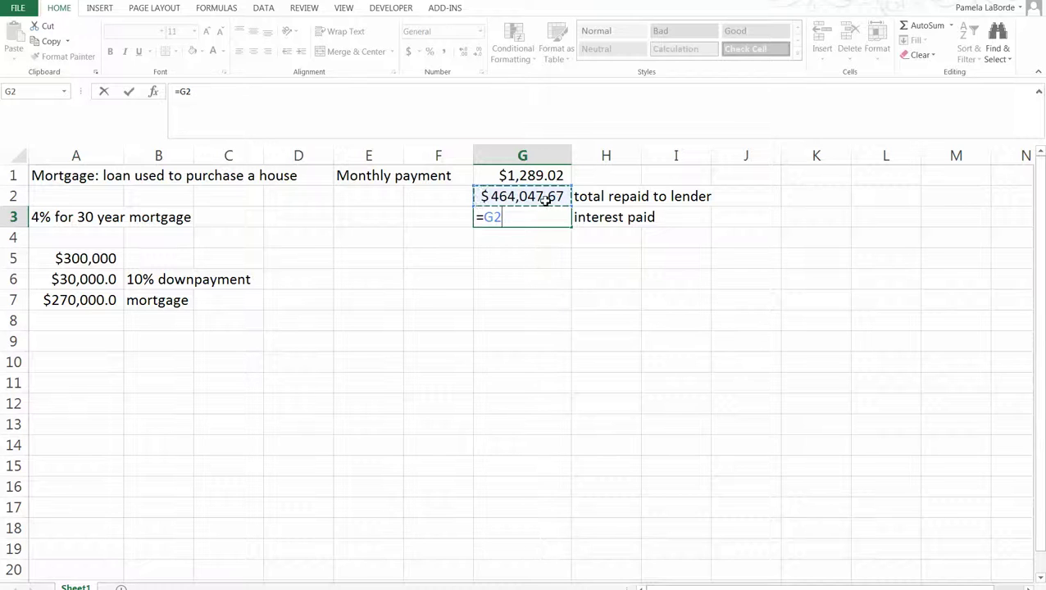
text(-)
click(107, 300)
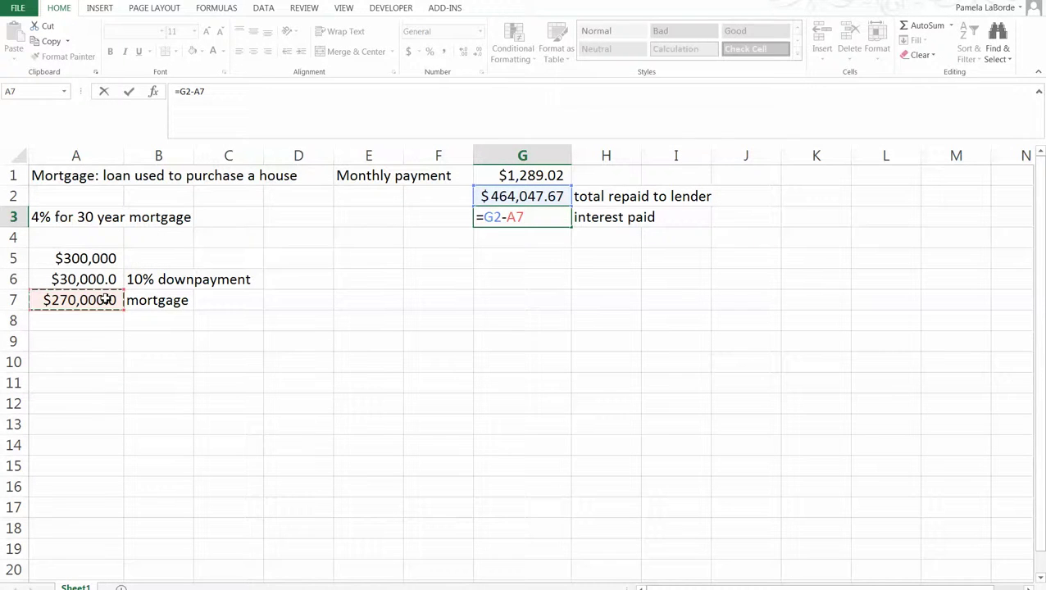
key(Return)
drag(507, 213, 660, 211)
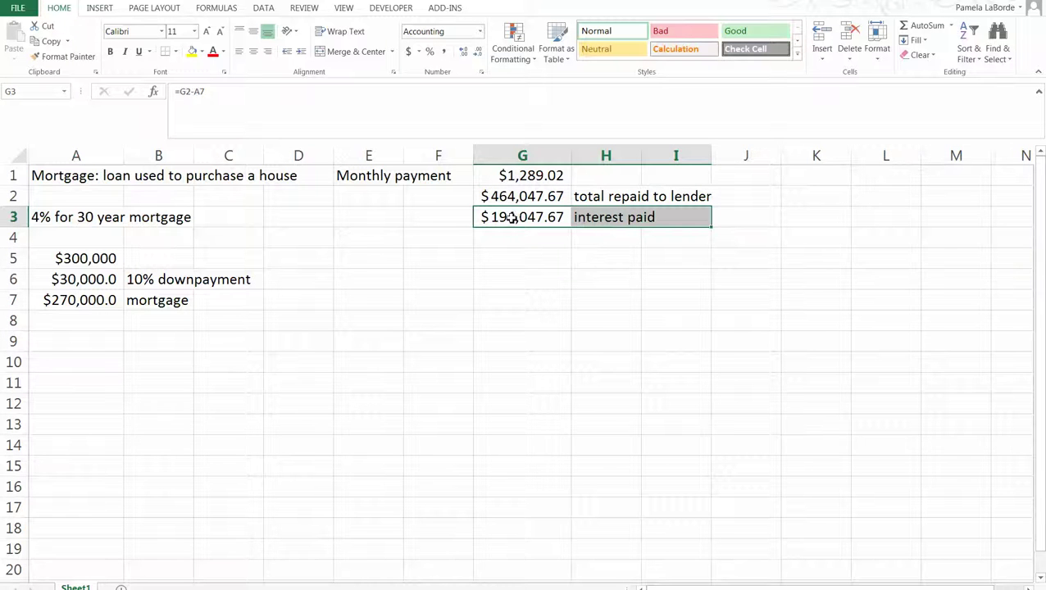
- Copy the payment, total repaid and interest block in E1:I3
drag(371, 176, 673, 220)
key(ctrl+c)
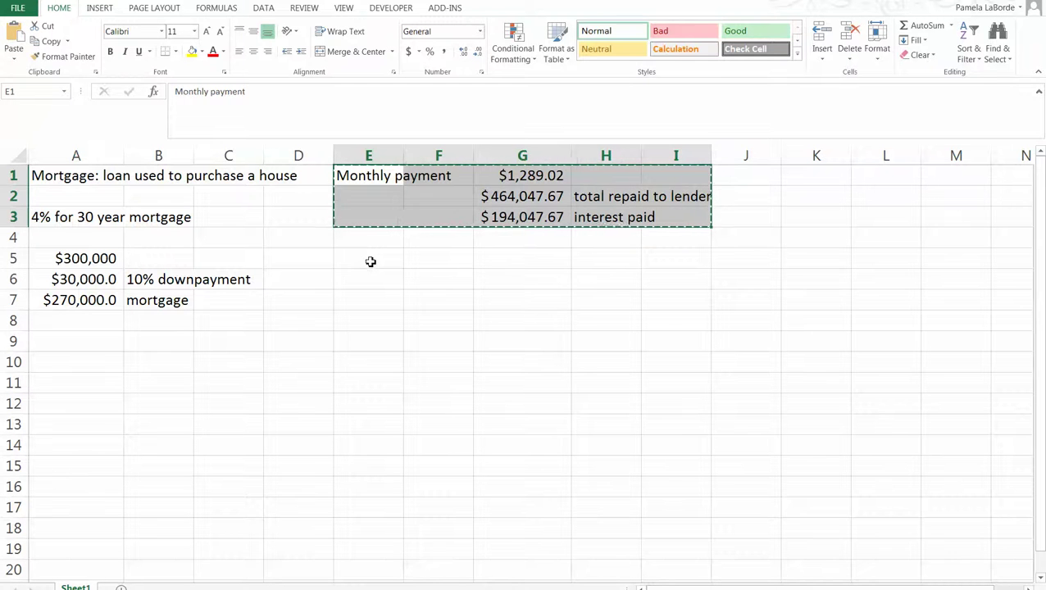
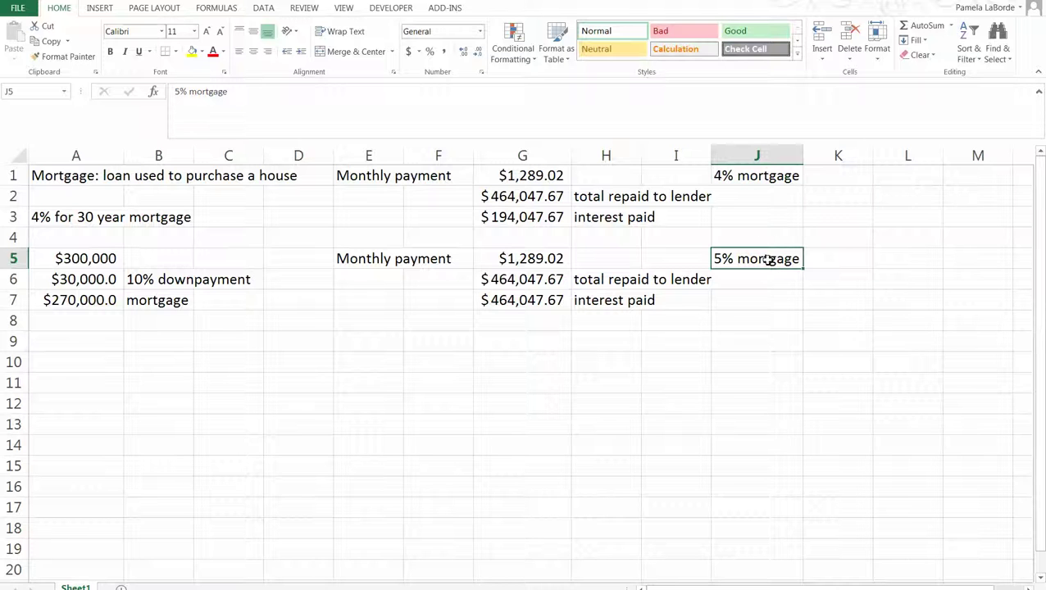
click(762, 177)
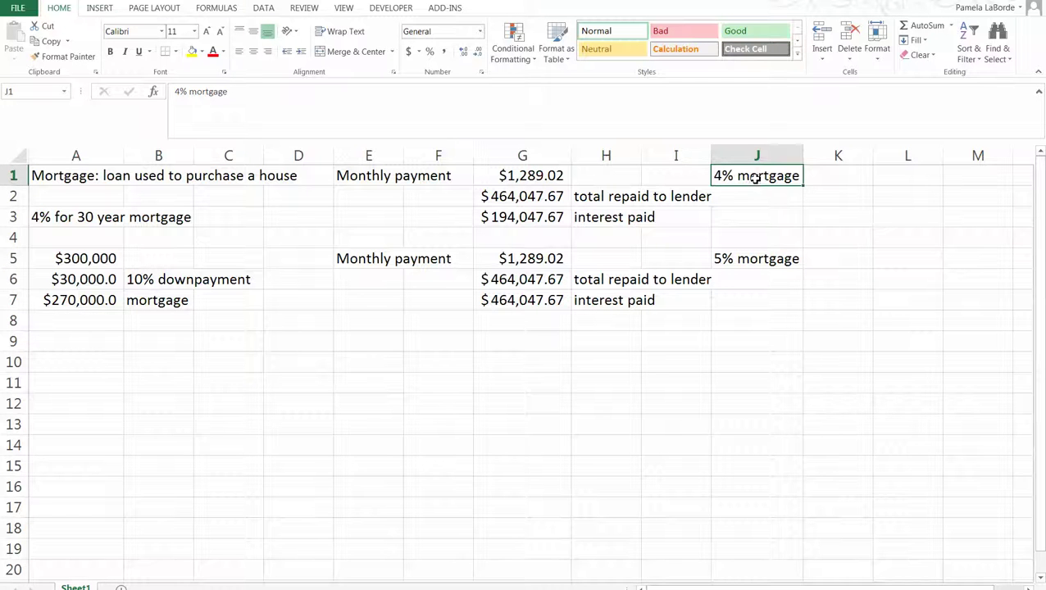
click(747, 233)
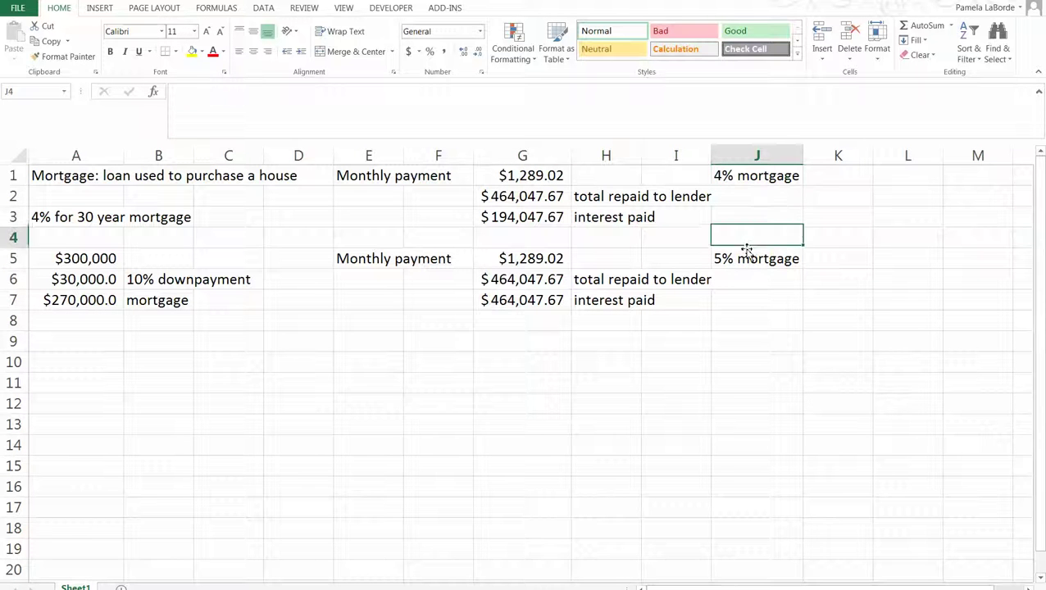
click(747, 258)
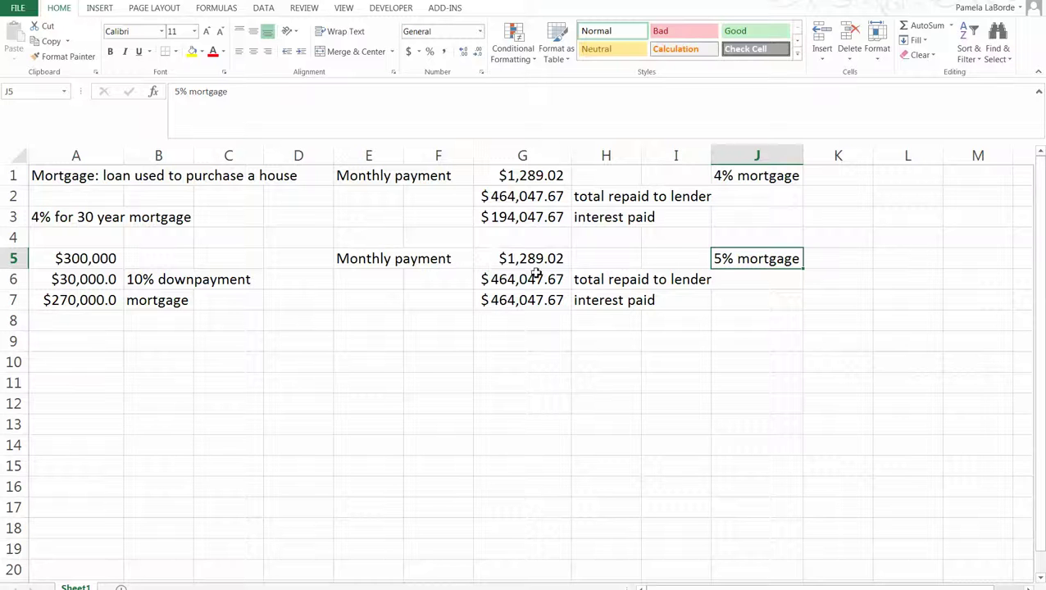
- Change the interest rate in the monthly payment formula of cell G5 to 5%, giving =PMT(5%/12,30*12,-270000)
click(515, 259)
click(203, 91)
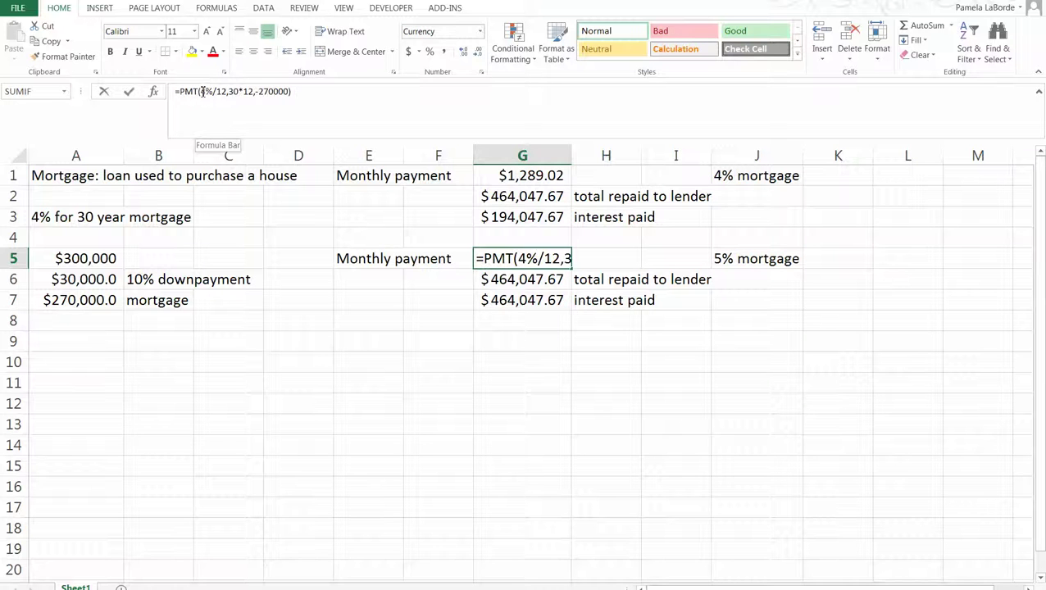
text(5)
key(Return)
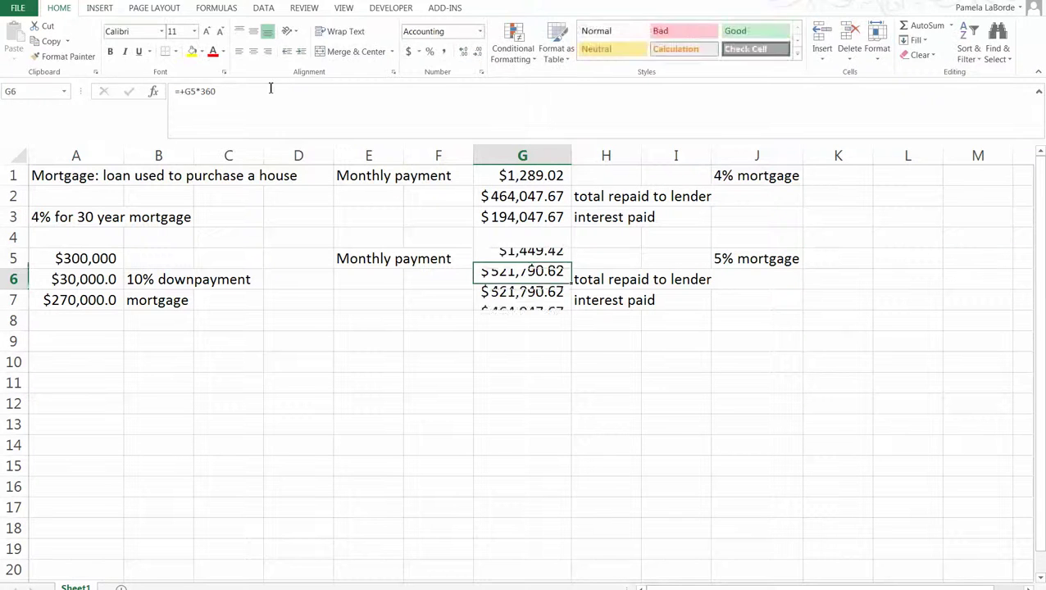
click(494, 257)
drag(489, 210, 488, 177)
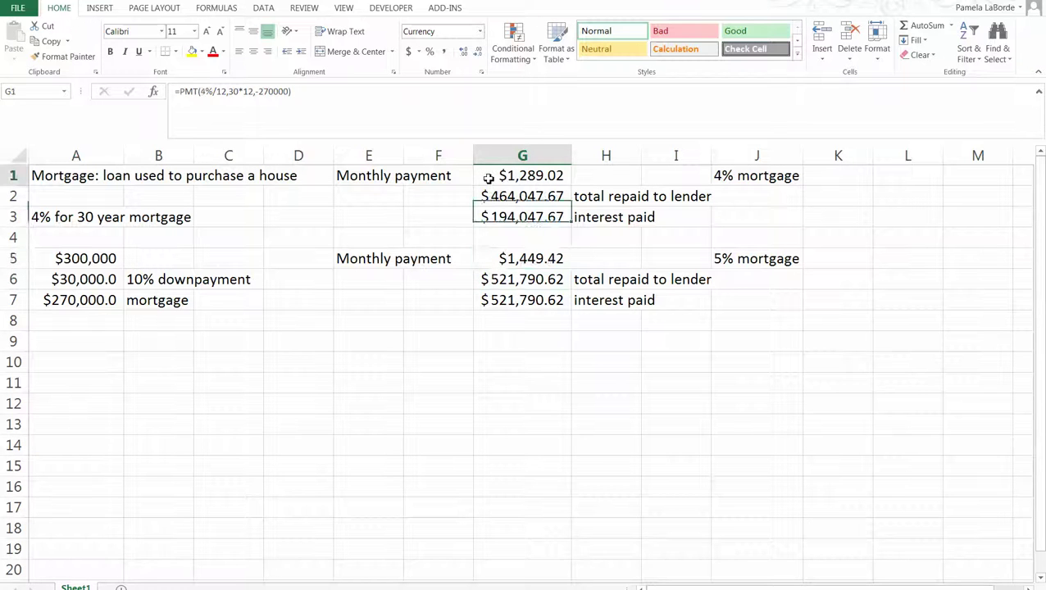
click(487, 177)
click(485, 258)
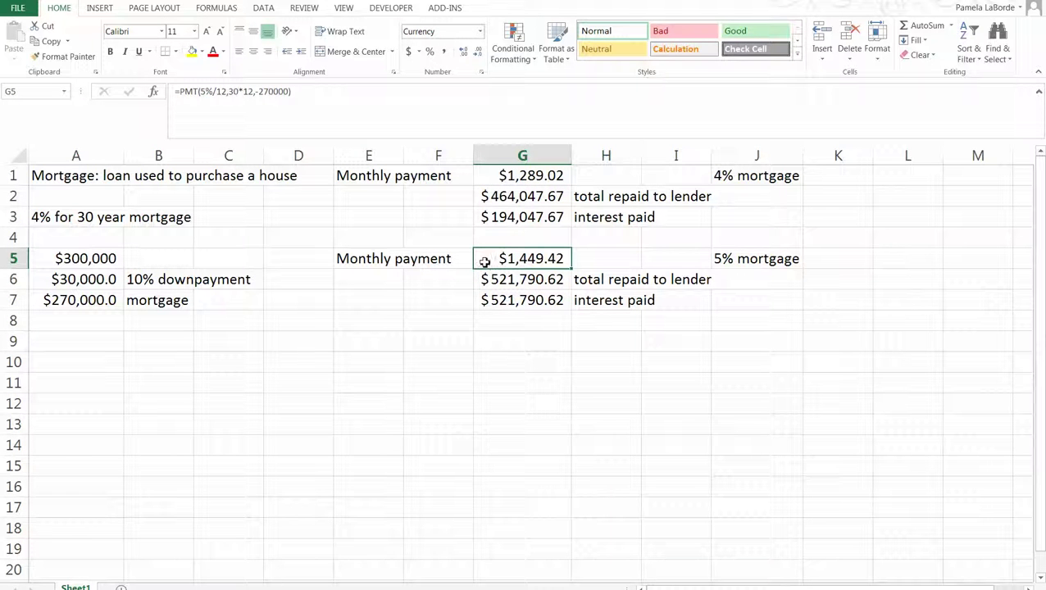
click(507, 283)
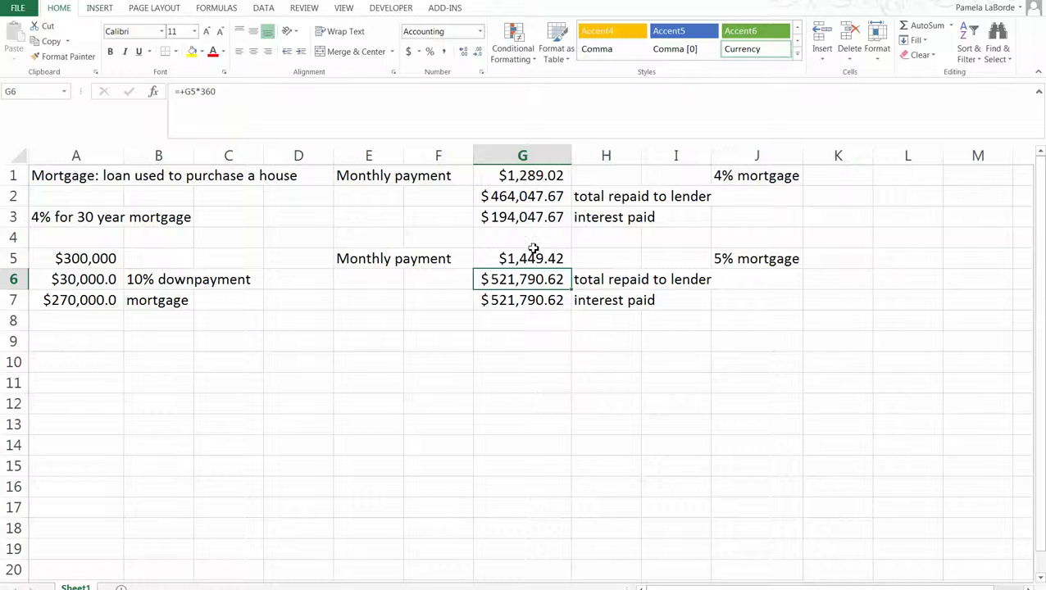
- Correct the interest formula in cell G7 to =G6-A7 so it subtracts the mortgage amount
click(527, 305)
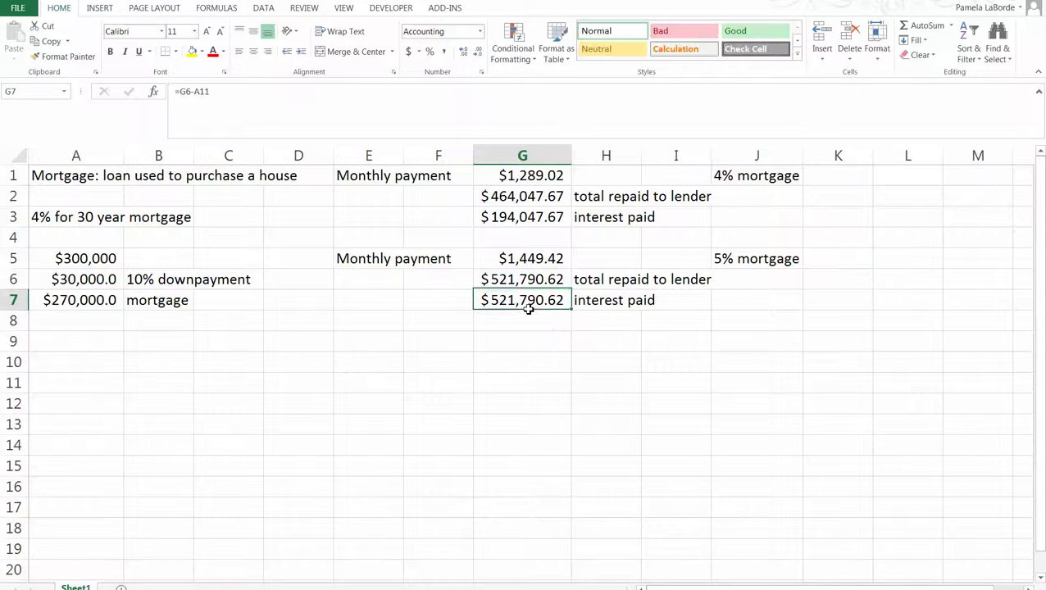
click(188, 92)
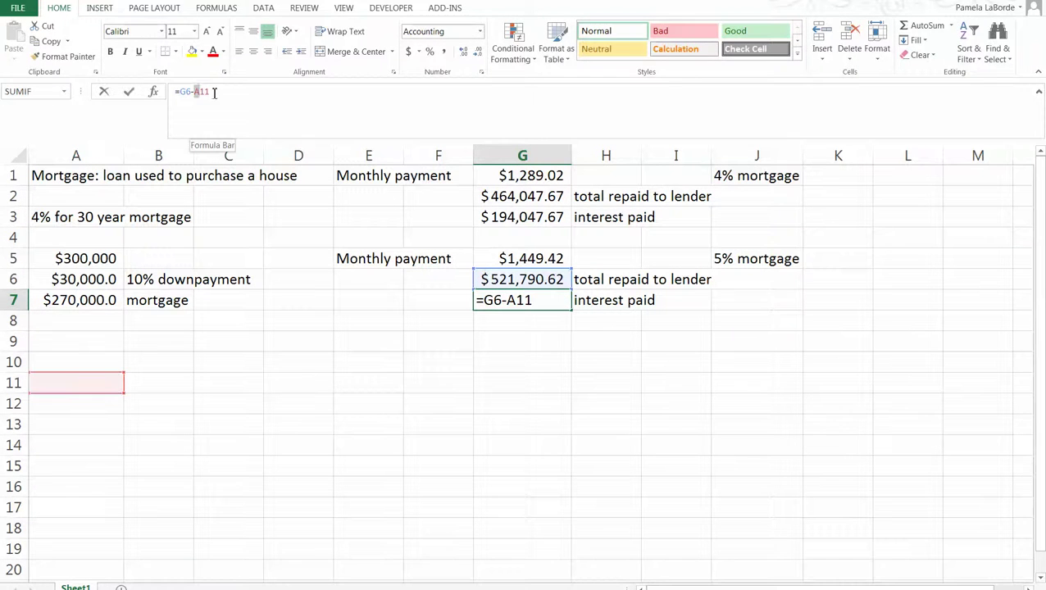
double_click(201, 91)
click(57, 300)
key(Return)
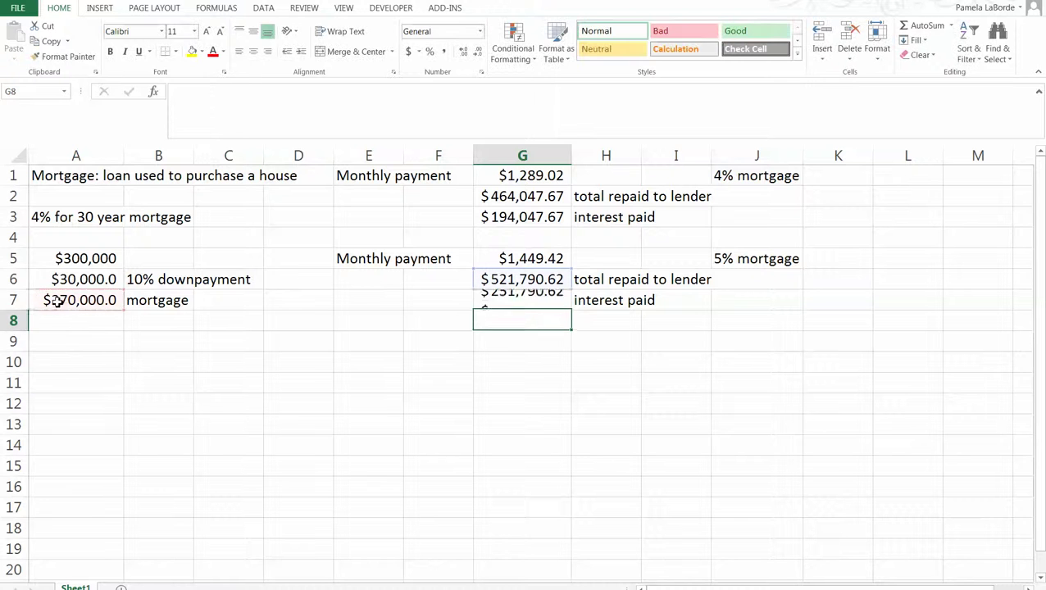
click(497, 300)
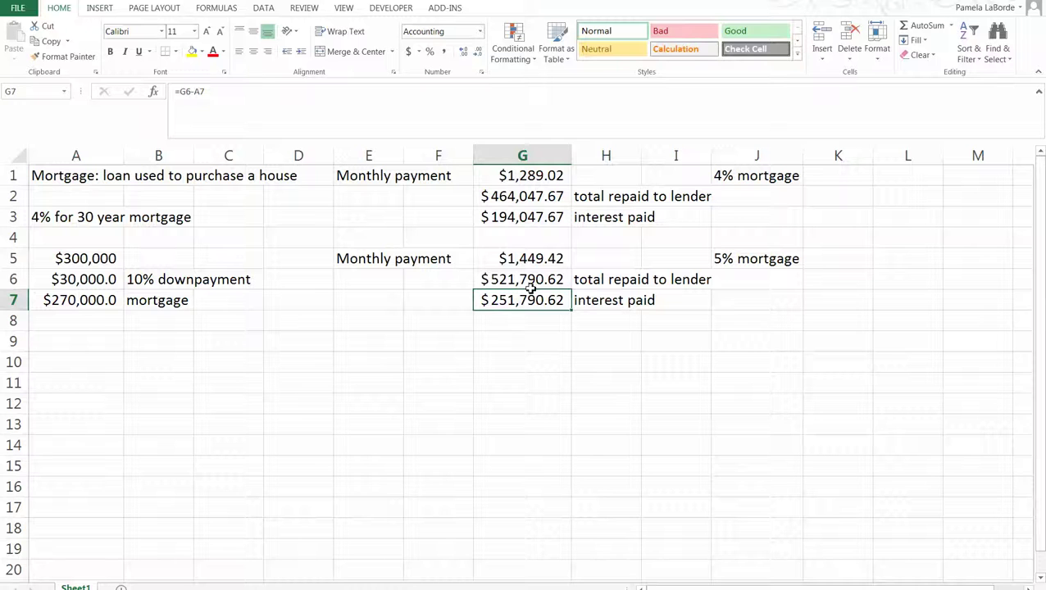
click(485, 283)
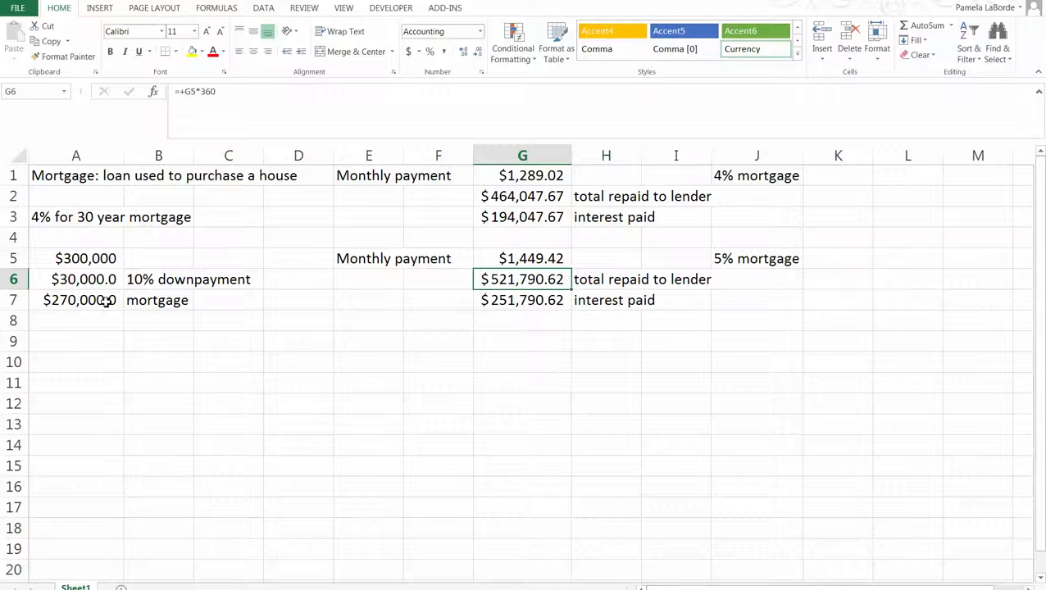
click(511, 301)
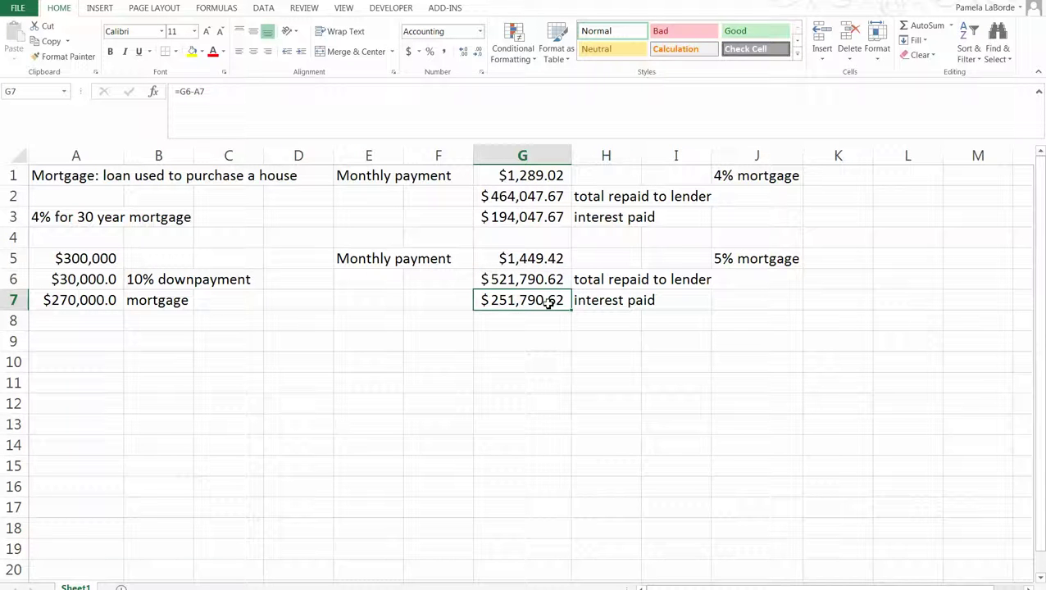
click(82, 308)
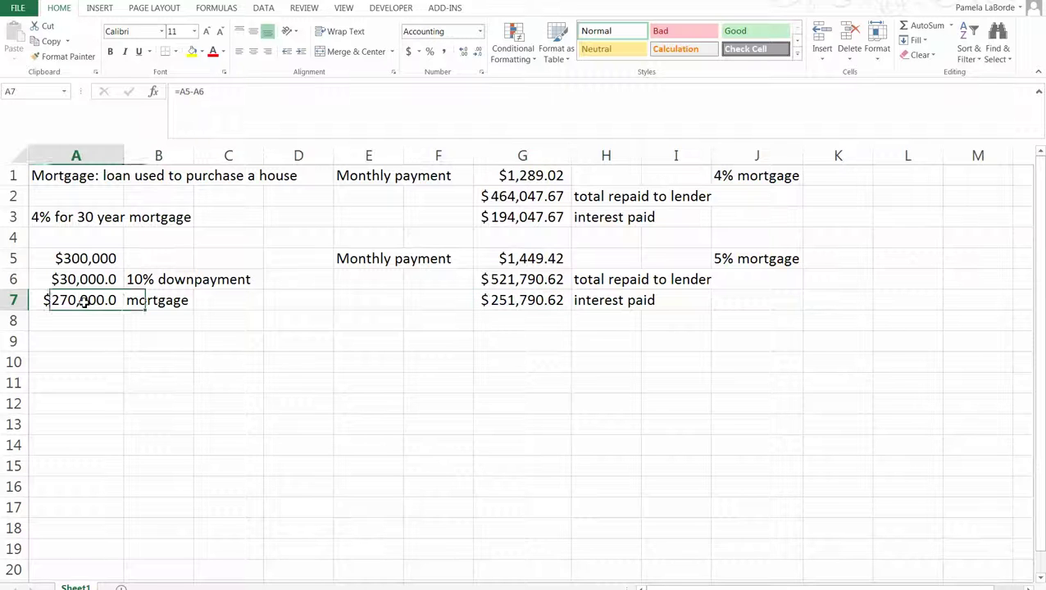
right_click(85, 305)
click(55, 308)
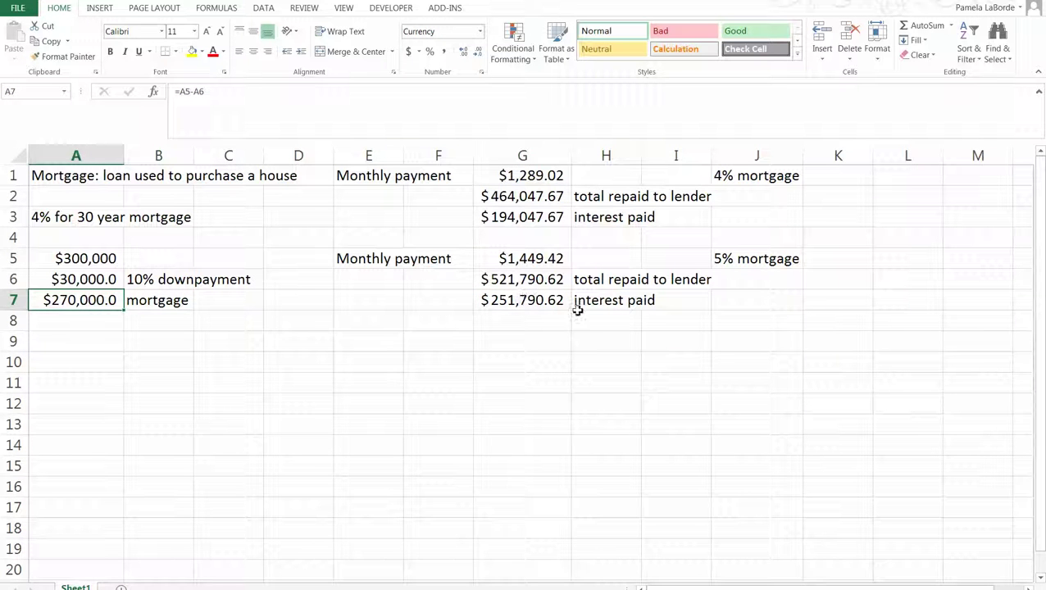
- Copy the 5% mortgage block in E5:J7 to the range starting at E9 and select the copied rate label in J9
drag(382, 259, 801, 295)
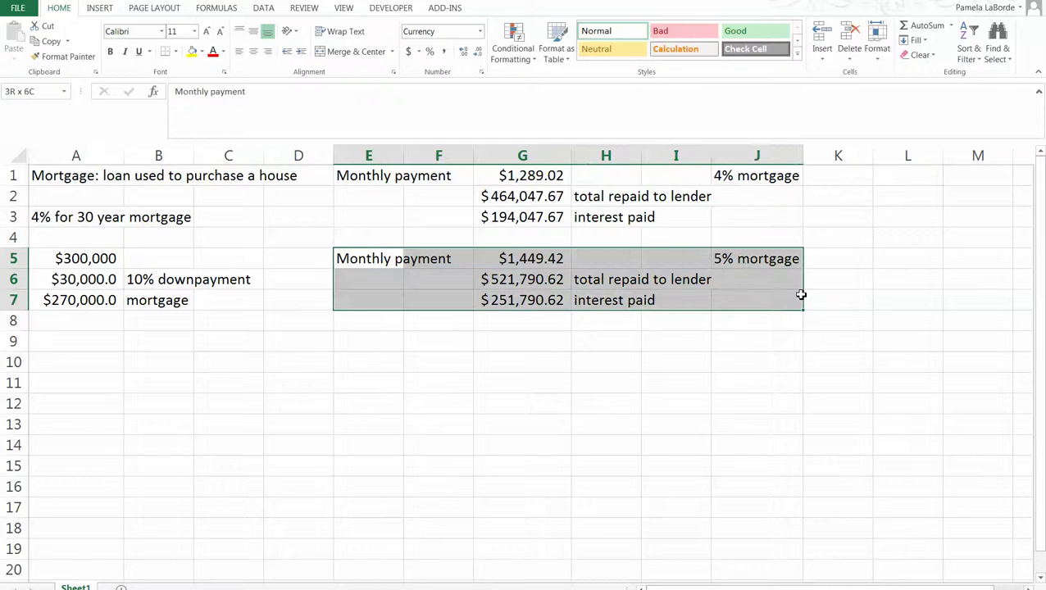
key(ctrl+c)
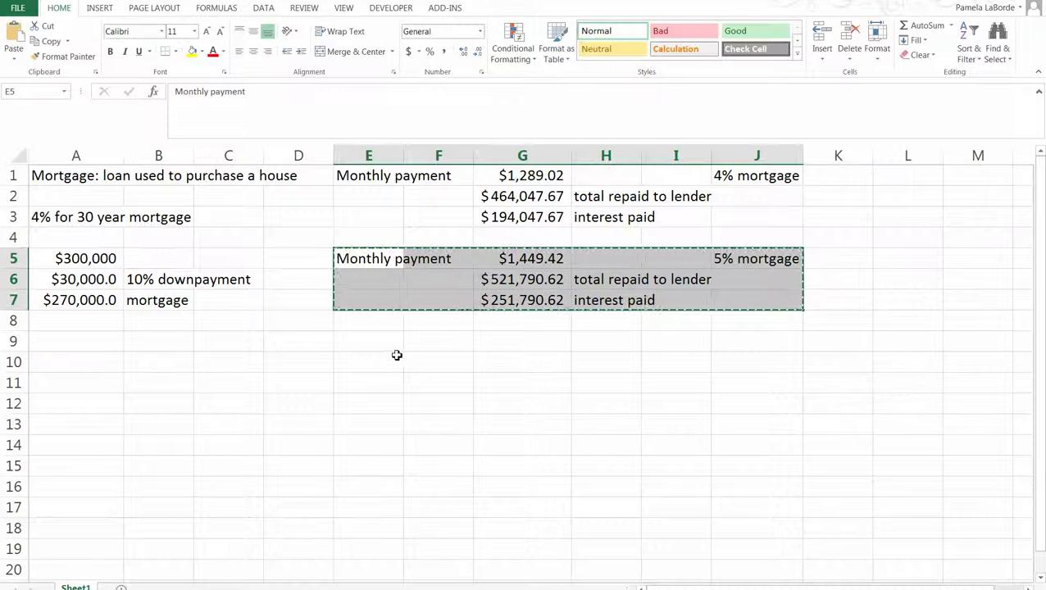
click(392, 341)
key(ctrl+v)
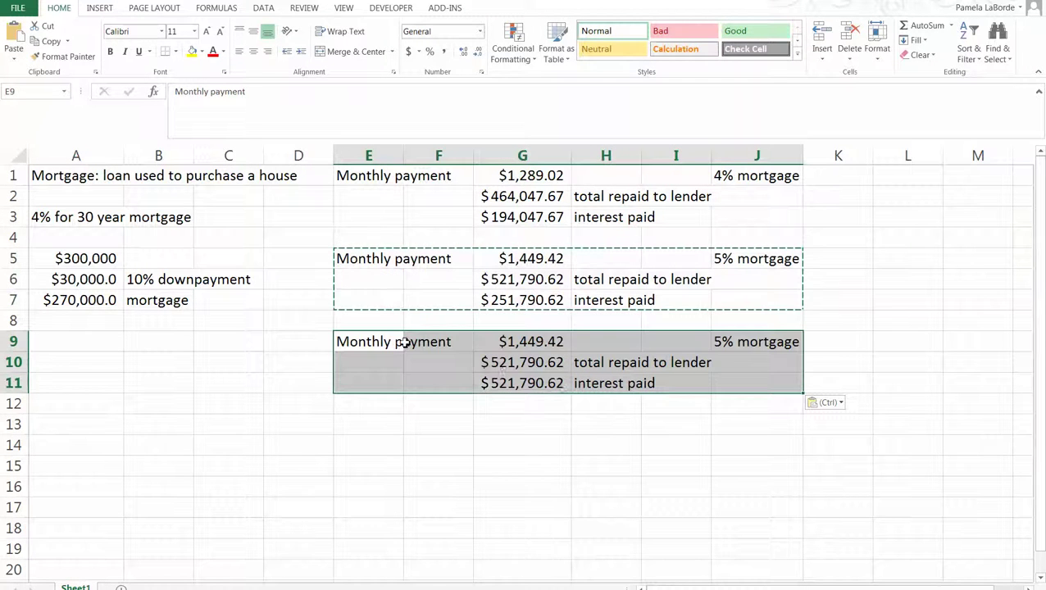
click(730, 341)
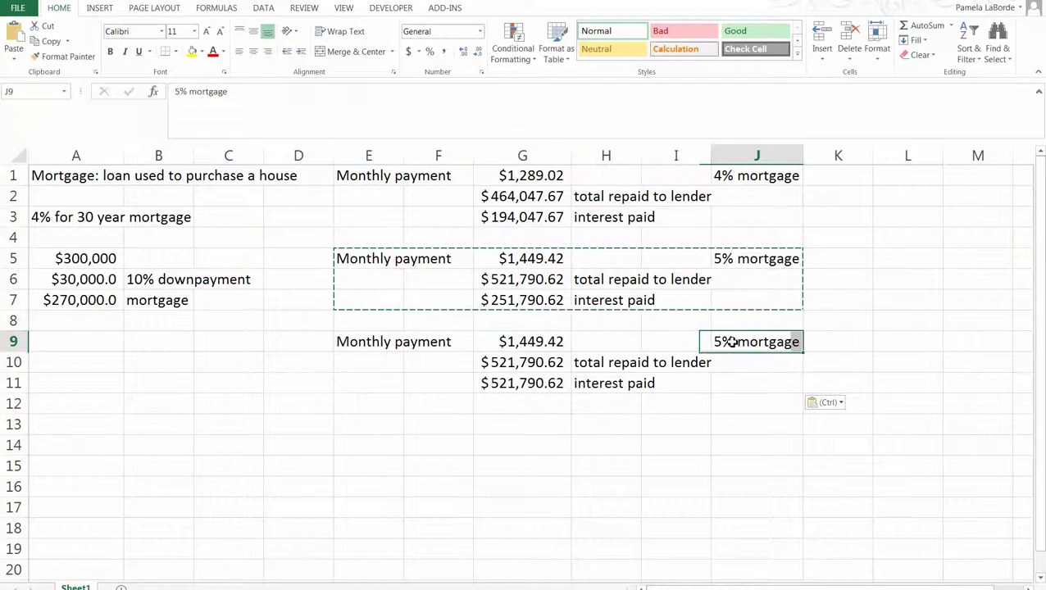
- Change the rate label in cell J9 to "9% mortgage"
double_click(177, 91)
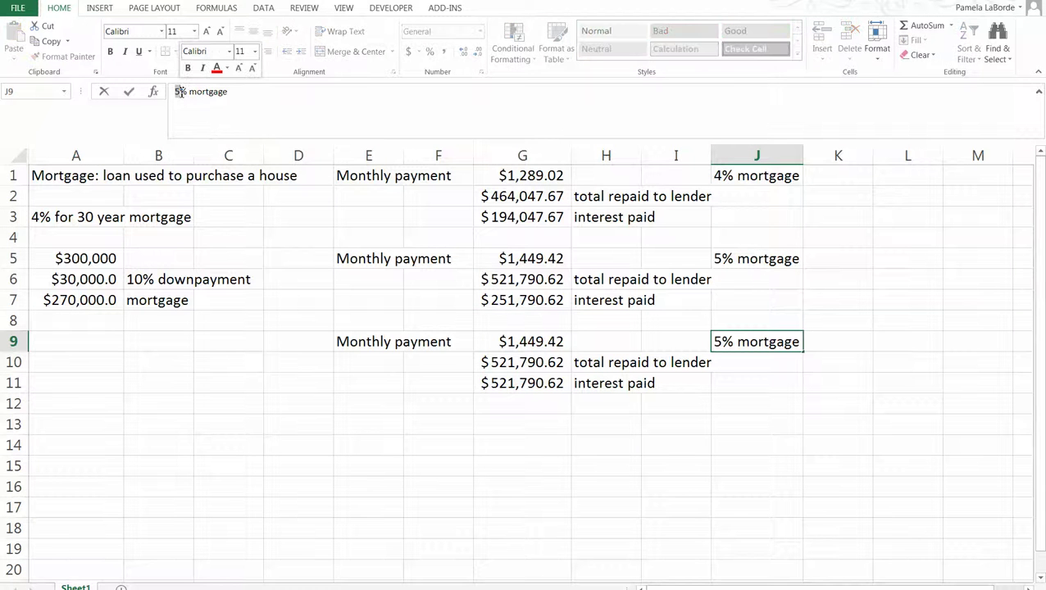
text(9%)
key(Return)
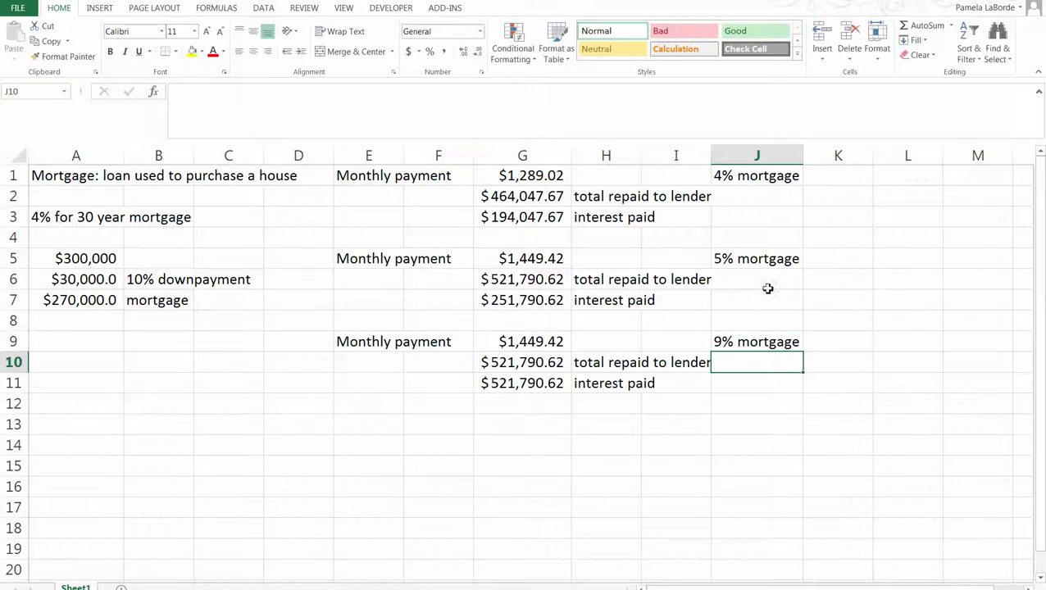
click(786, 347)
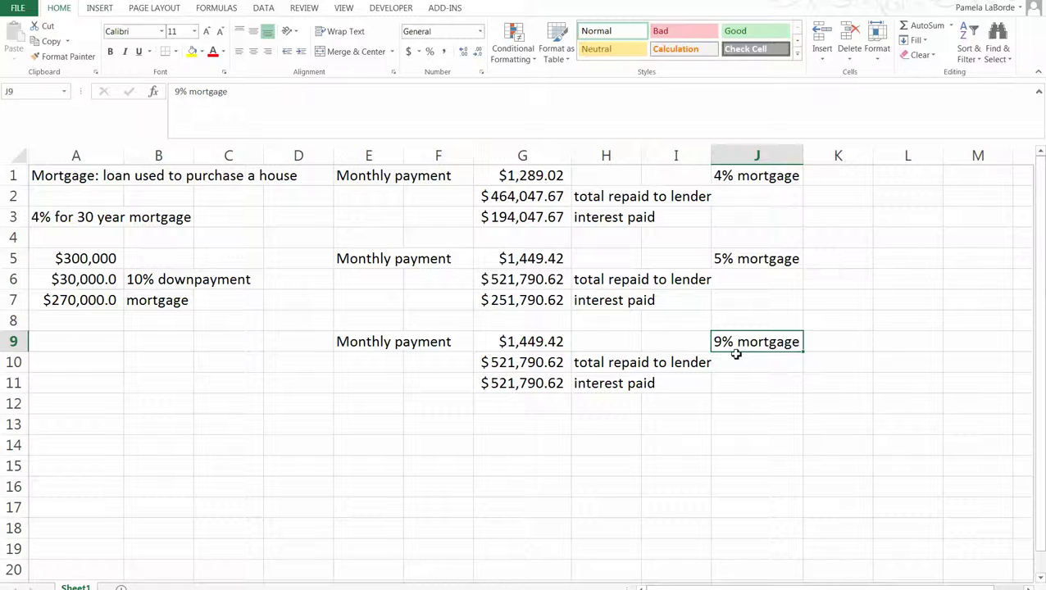
- Change the interest rate in the monthly payment formula of cell G9 to 9%, giving =PMT(9%/12,30*12,-270000)
click(527, 343)
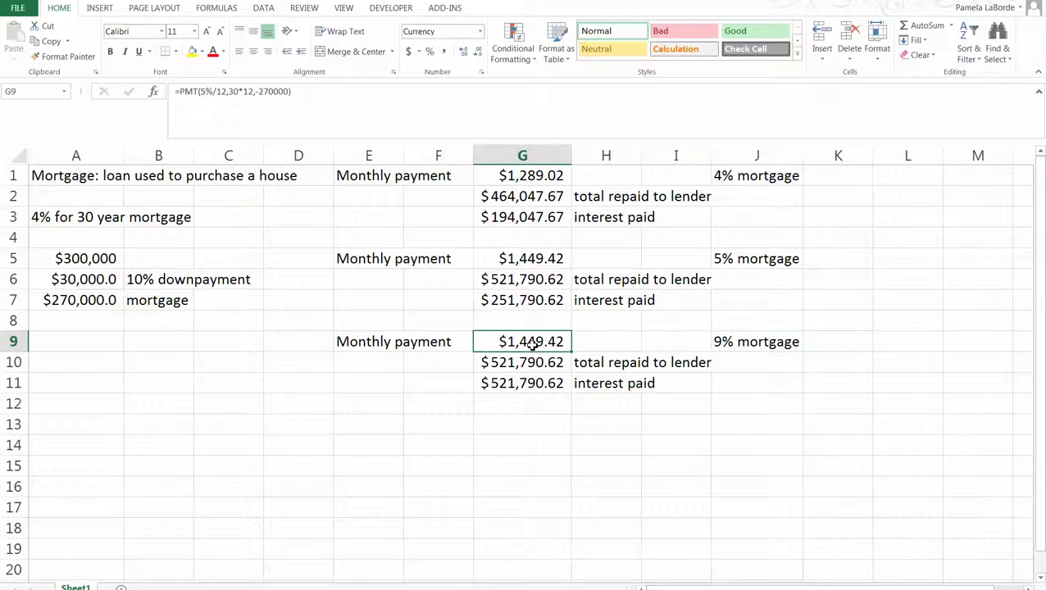
click(205, 93)
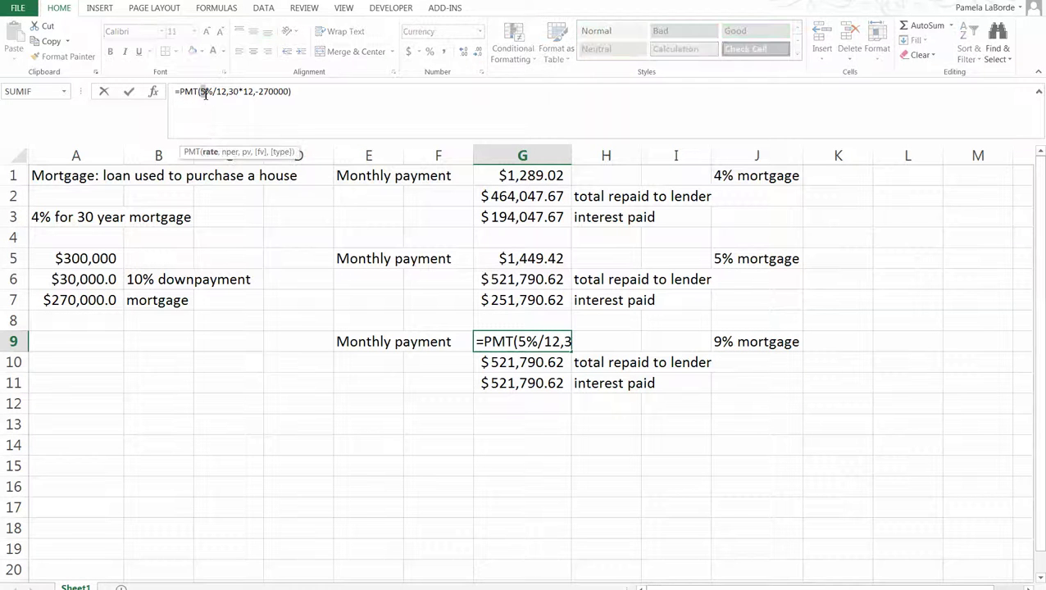
text(9)
key(Return)
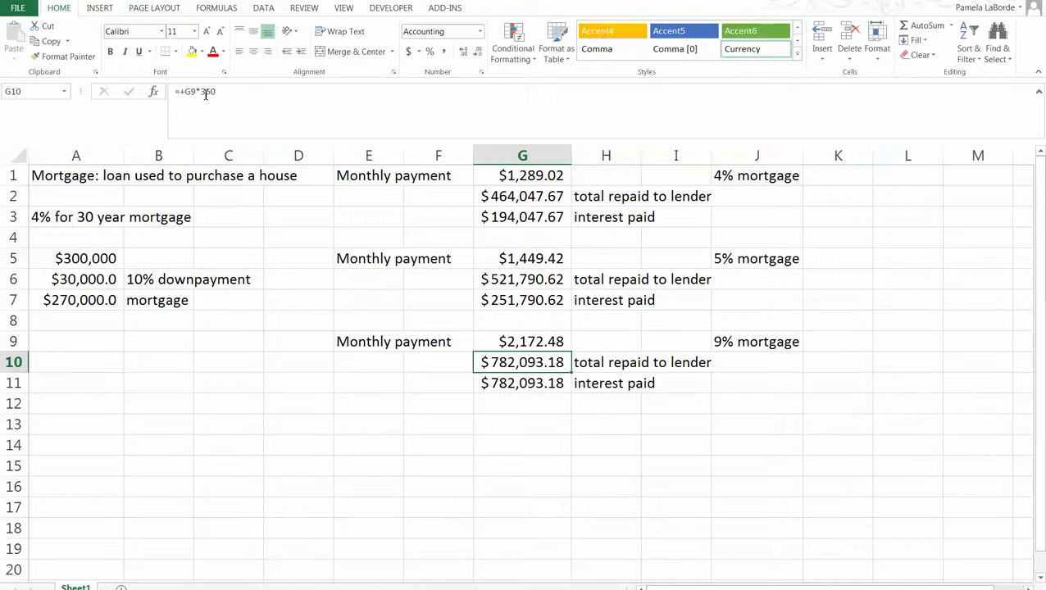
- Correct the interest formula in cell G11 to =G10-A7 so it subtracts the mortgage amount
click(498, 384)
double_click(204, 92)
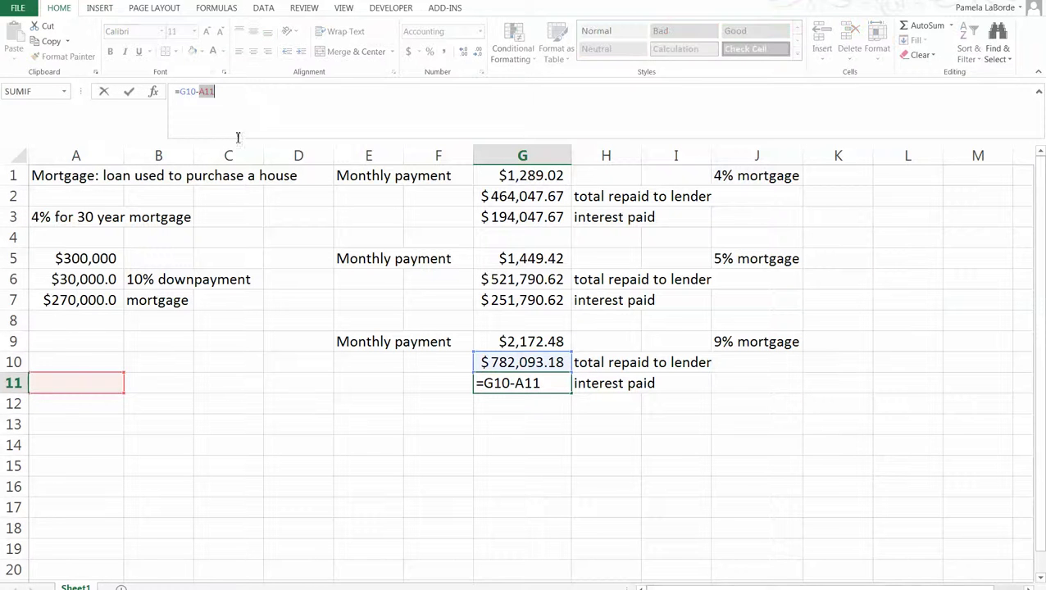
click(56, 298)
key(Return)
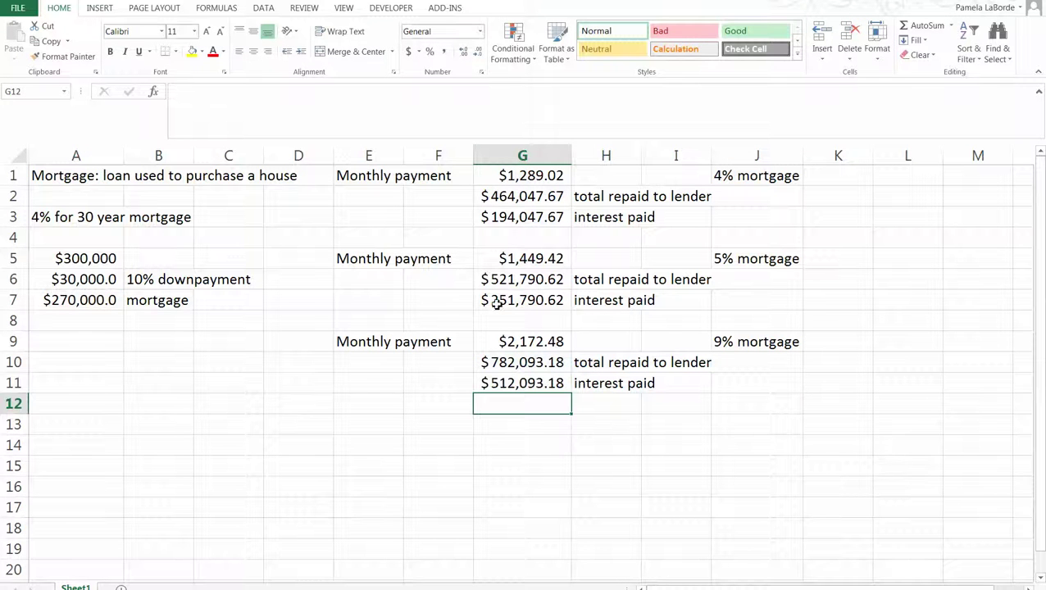
- Highlight the 4% mortgage's monthly payment in cell G1 with yellow fill
click(537, 359)
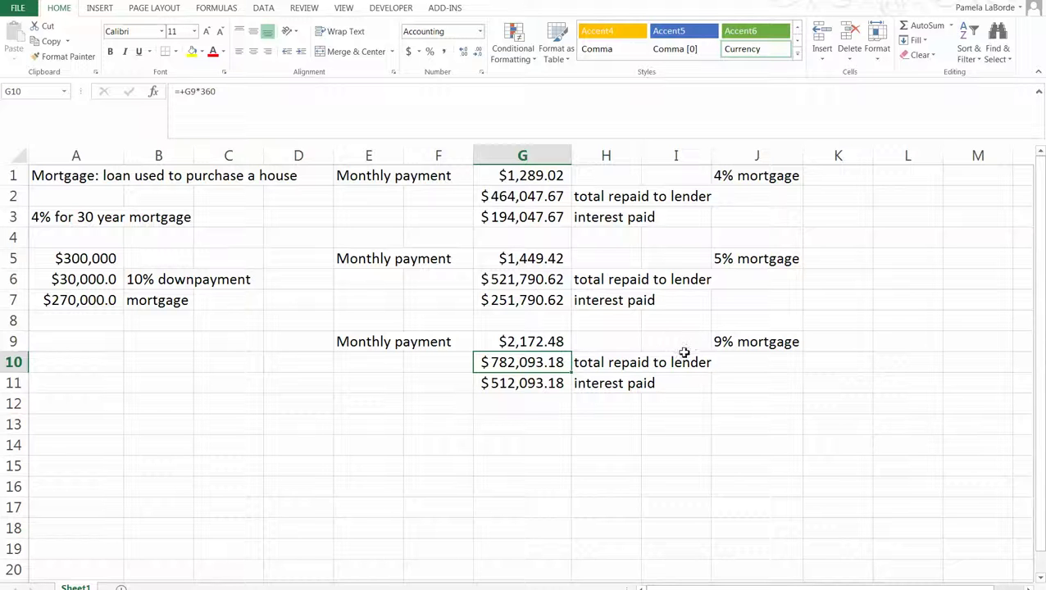
click(544, 340)
click(516, 160)
click(488, 176)
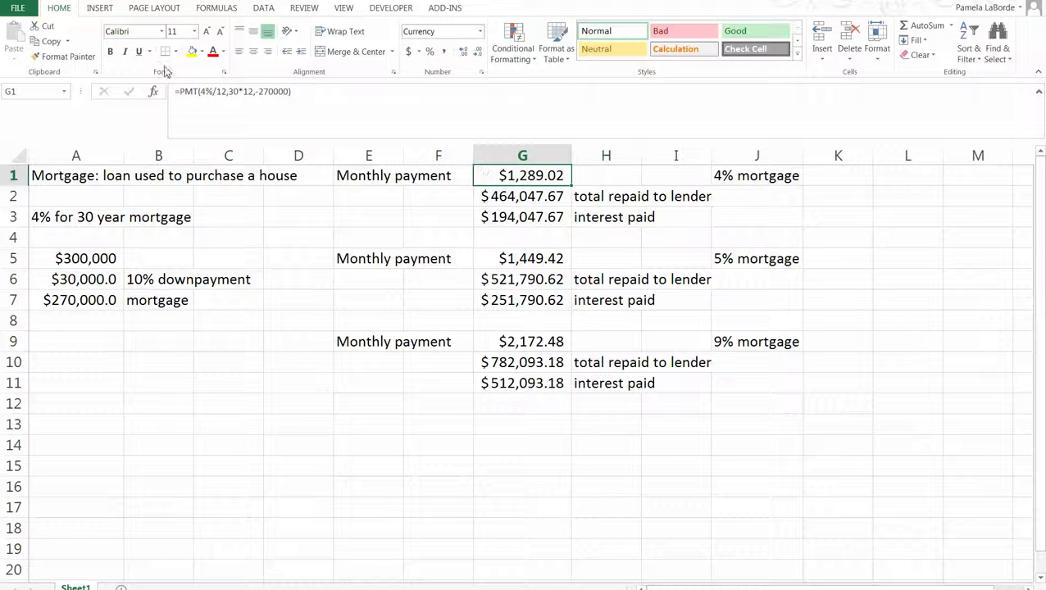
click(191, 51)
- Examine the 9% payment, total repaid and interest against the mortgage amount in A7, and compare the rate labels in J1:J9
click(499, 342)
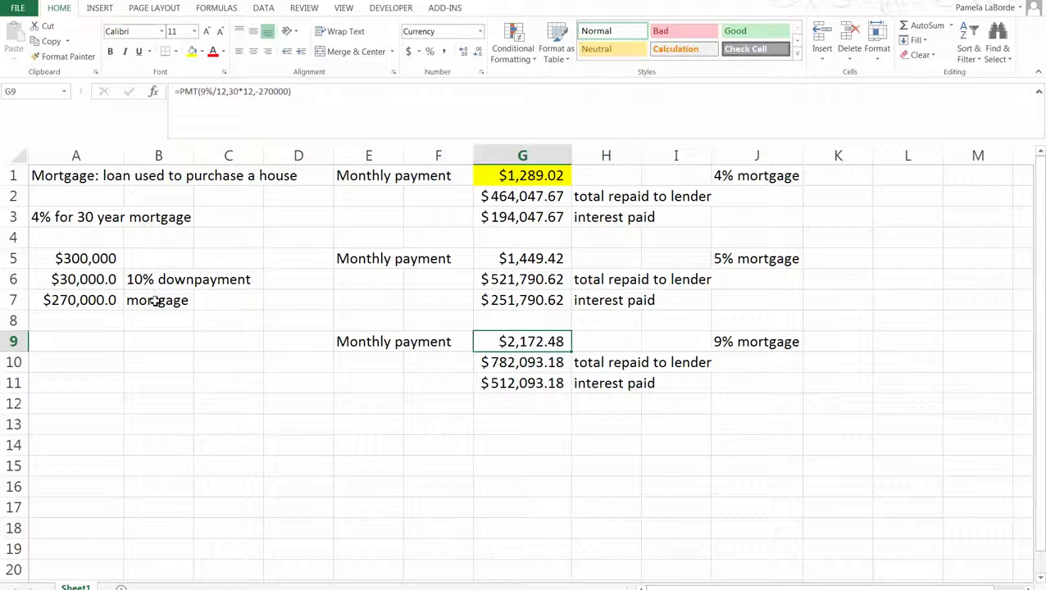
click(89, 299)
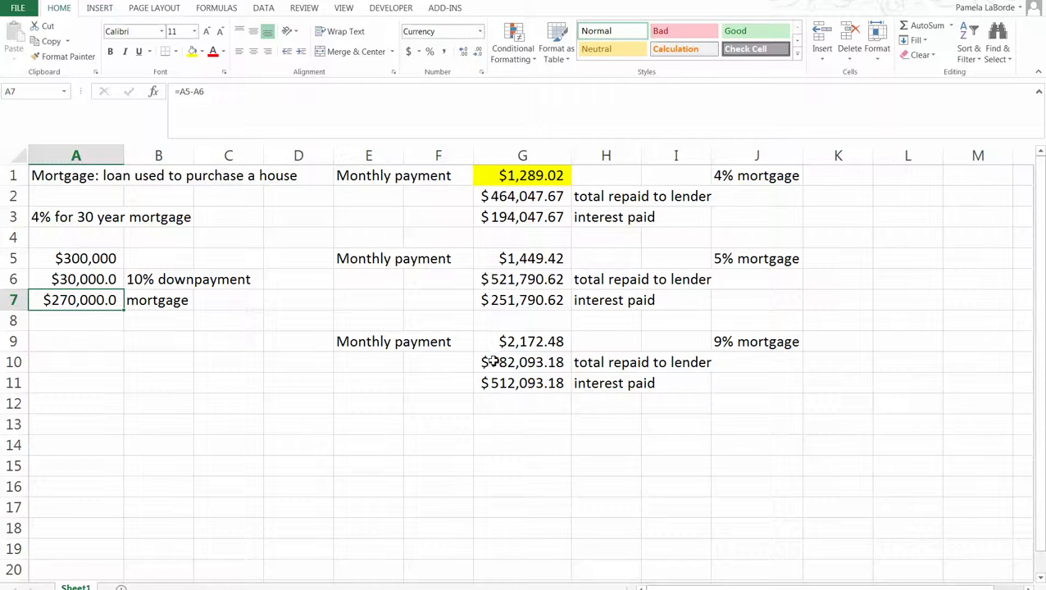
click(479, 369)
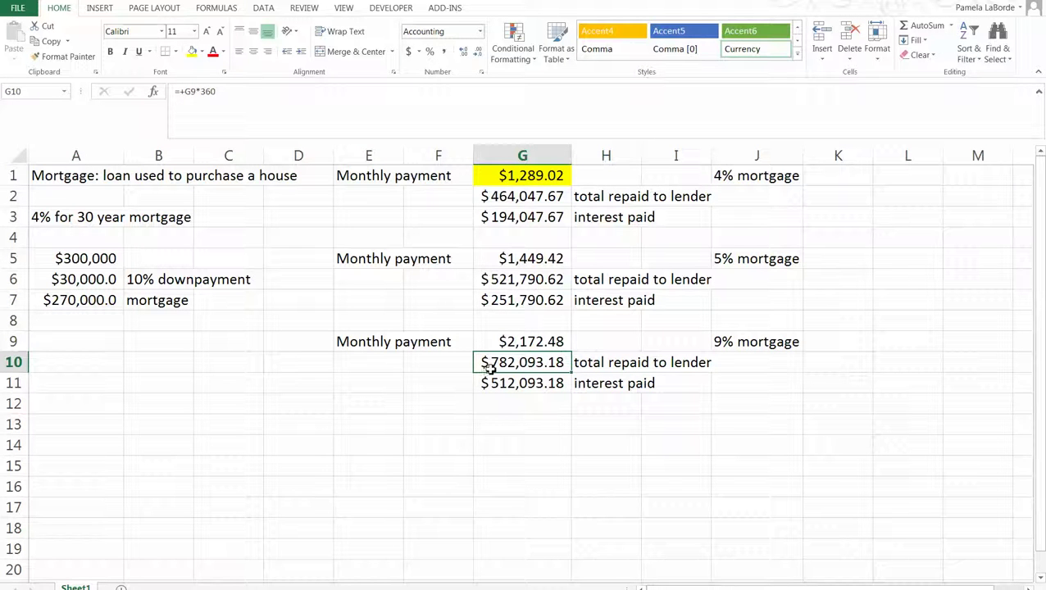
click(78, 306)
click(493, 383)
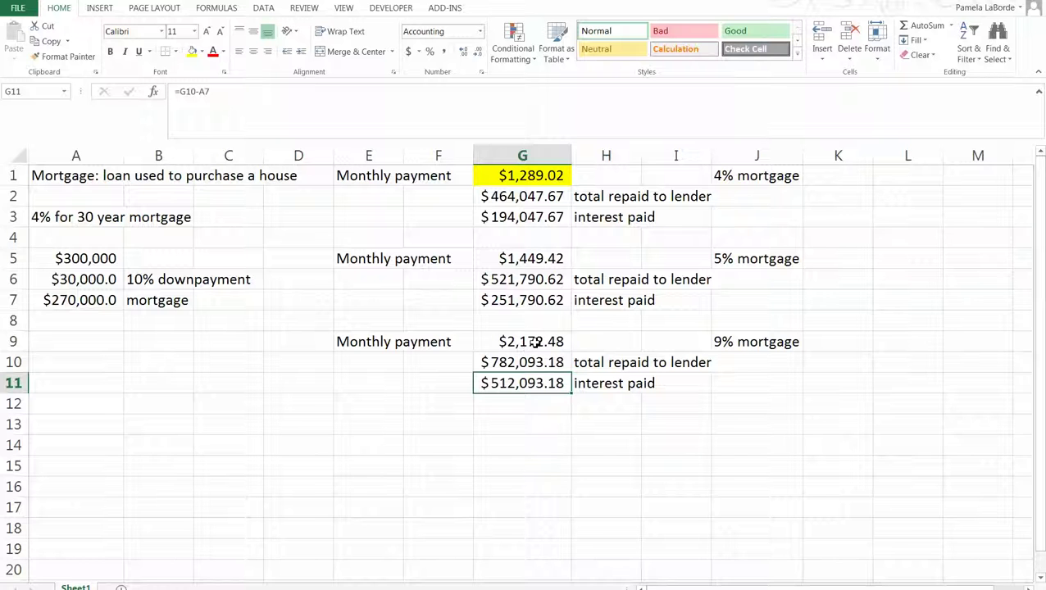
drag(761, 175, 759, 343)
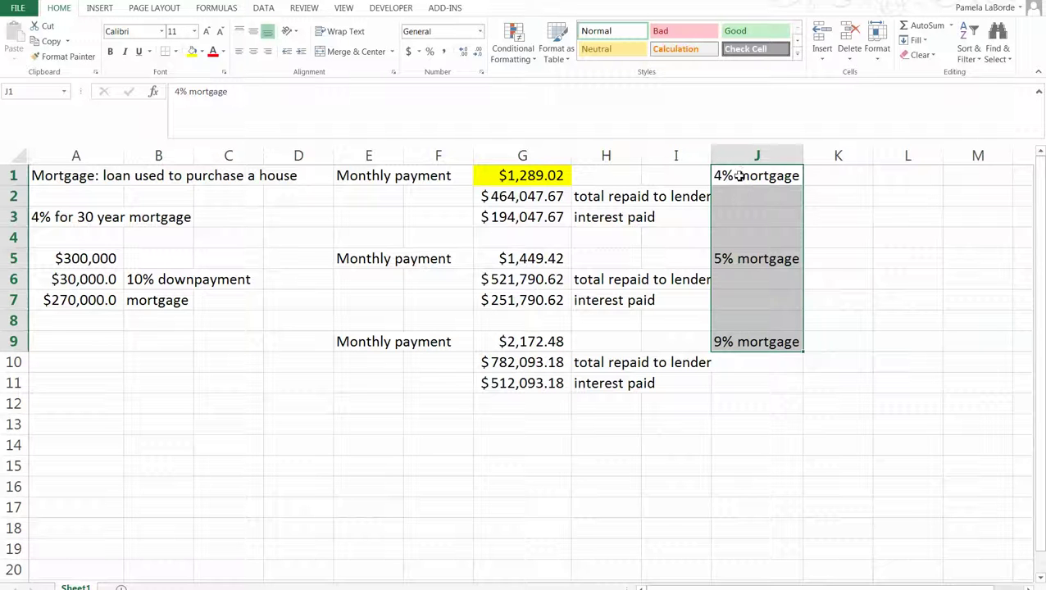
click(728, 341)
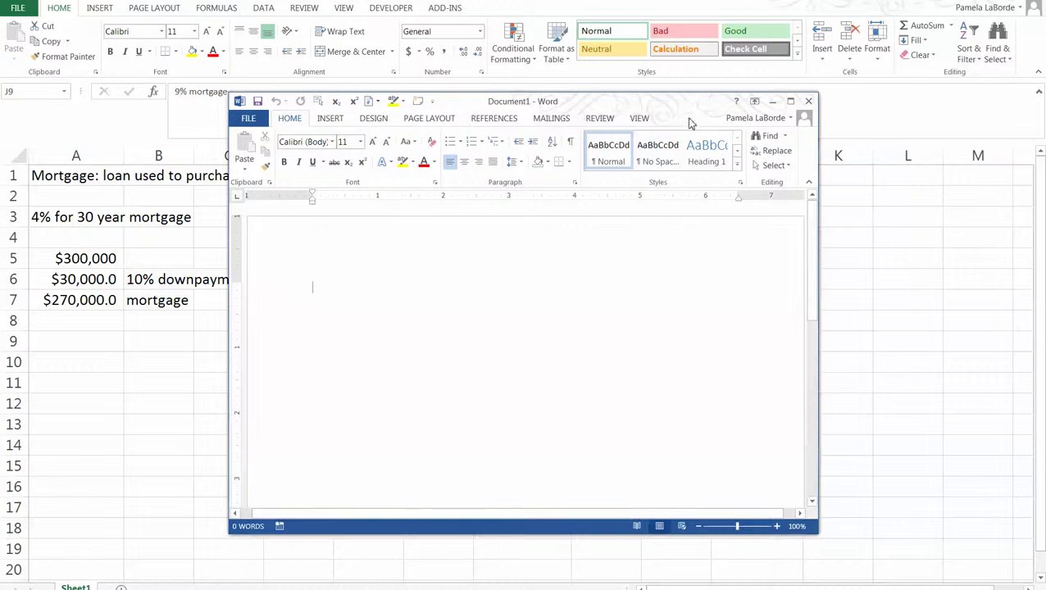
- Maximize the blank Word document in Web Layout view and set the font size to 22
click(790, 101)
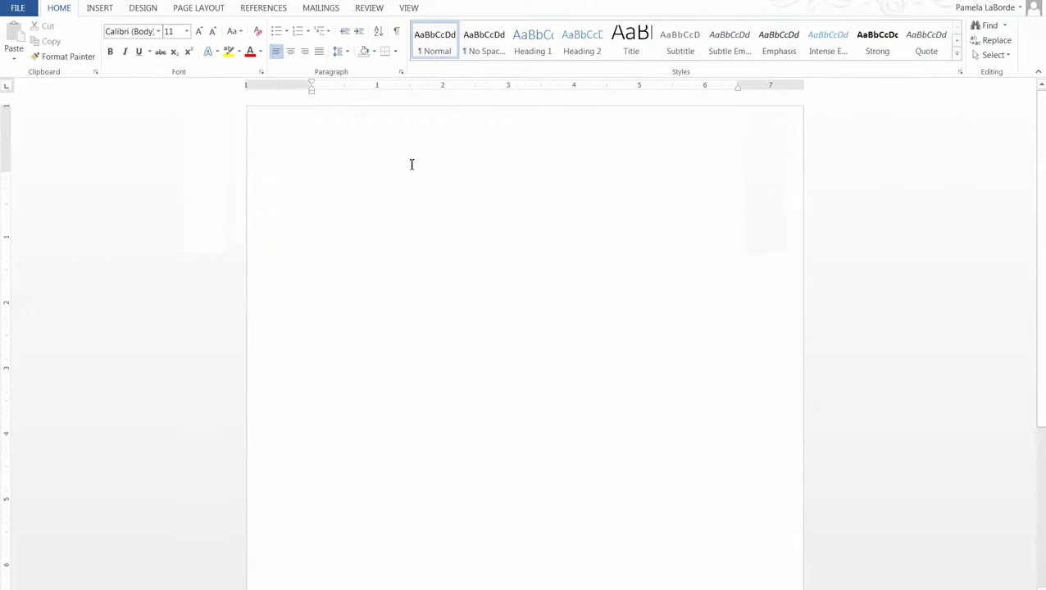
click(910, 589)
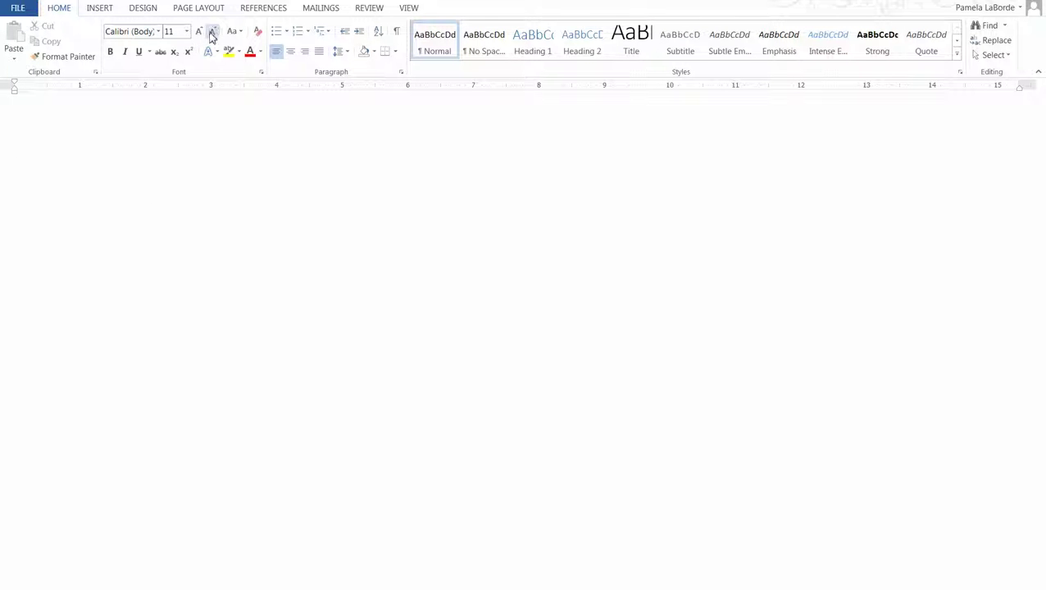
click(198, 36)
click(198, 36)
click(198, 36)
click(198, 36)
click(198, 36)
click(199, 36)
- Write three lines in the document: "$3,000 gross", "20% in various taxes" and "Only net 80% of income"
text($3,)
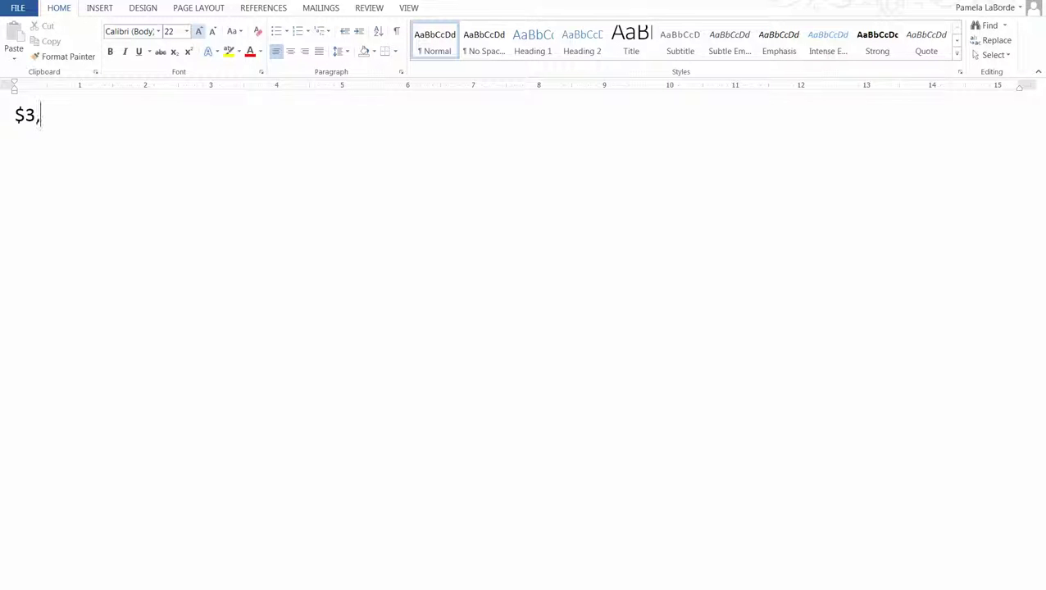
text(000 gross)
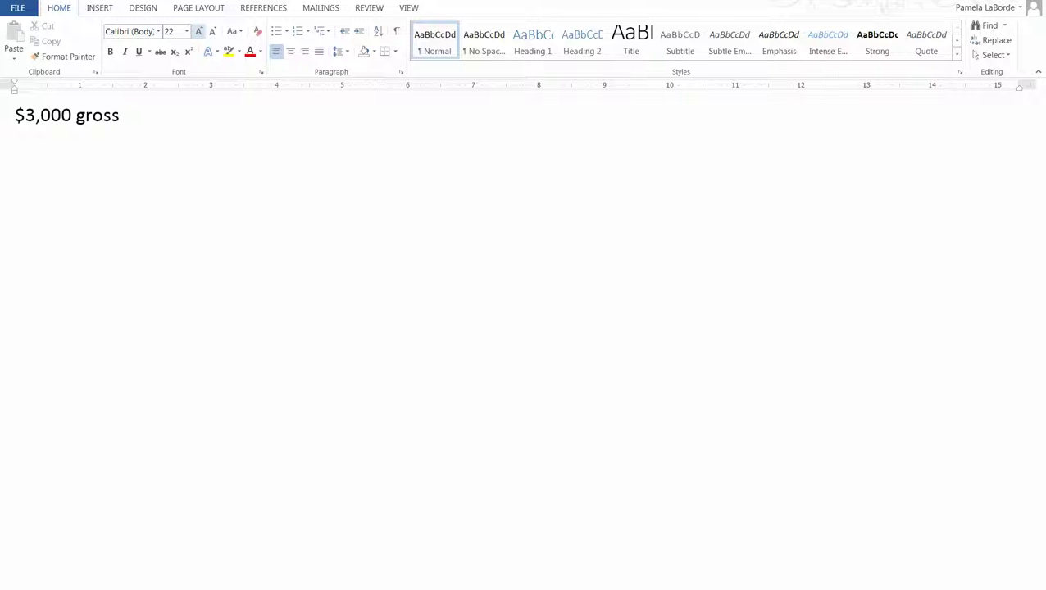
key(Return)
text(20% in various t)
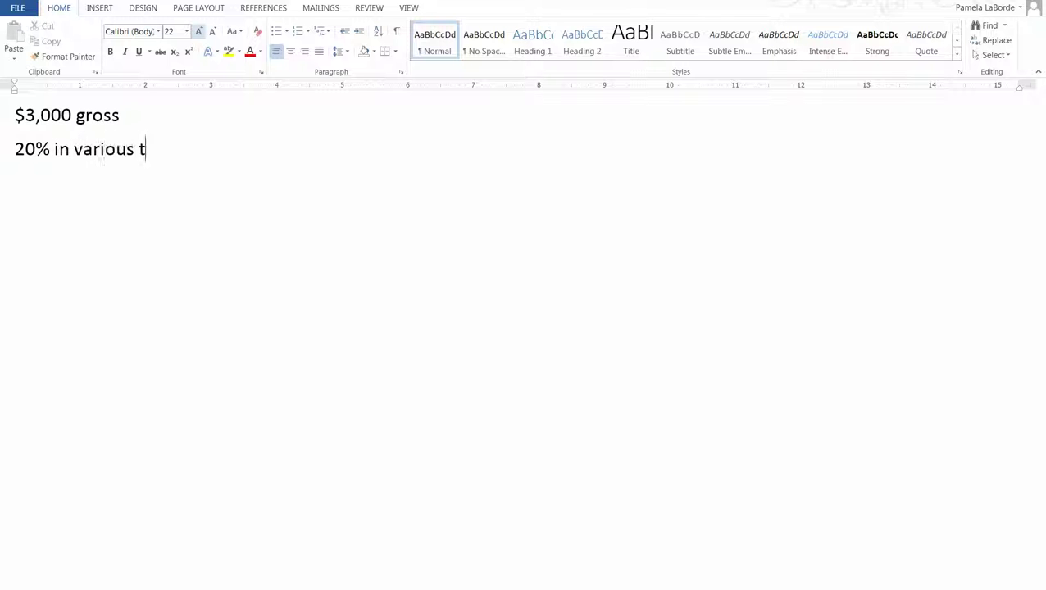
text(axes)
key(Return)
text(Only )
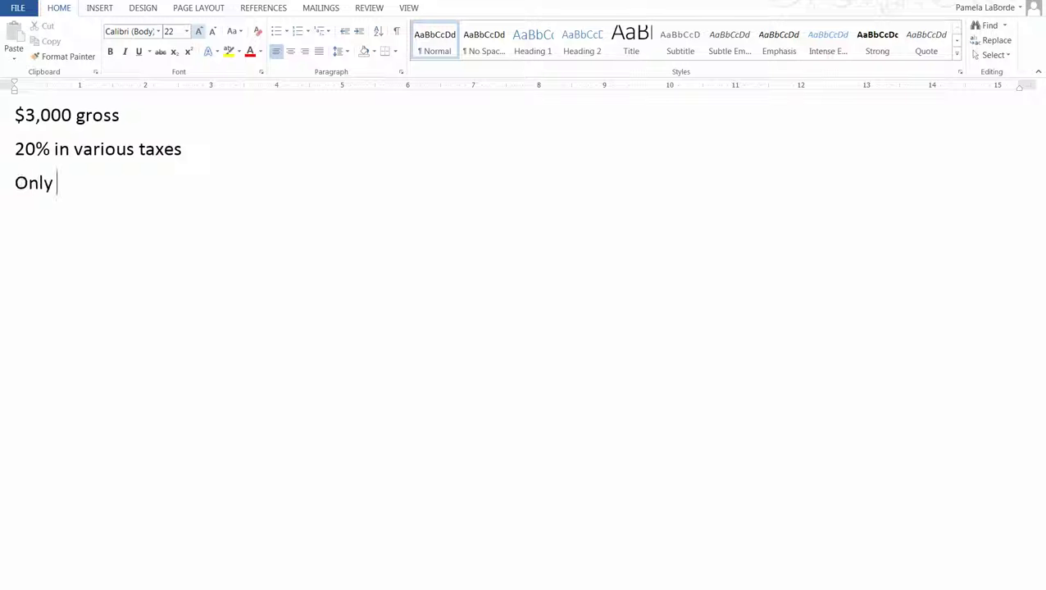
text(net 80% of income)
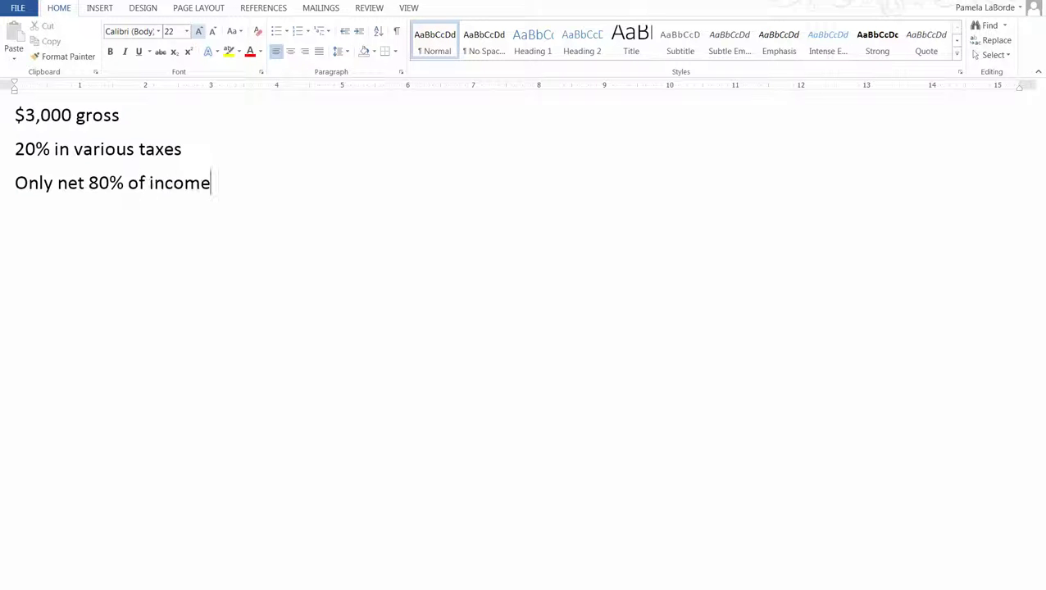
- Add the net income calculation "$3,000 * 0.8 = $2,400" on a new line
key(Return)
text($3,000)
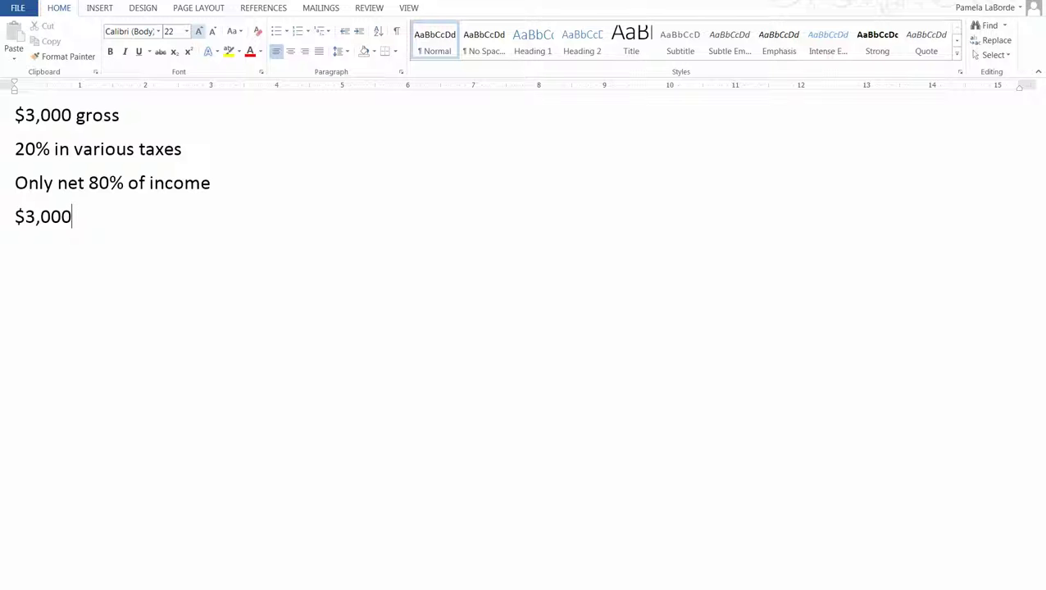
text(*)
text( 0)
text(.)
key(BackSpace)
text(0.8 = $2,400)
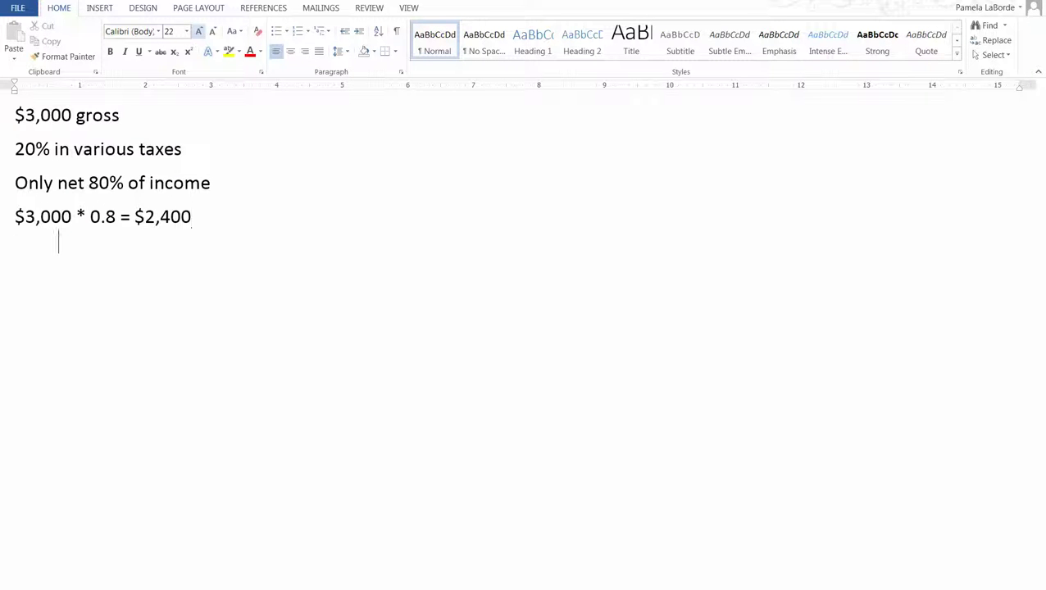
- Add the tax calculation "$3,000 * 0.2 = $600" and, on the line below, the subtraction "$3,000 - $600 = $2,400"
key(Return)
text($3,000)
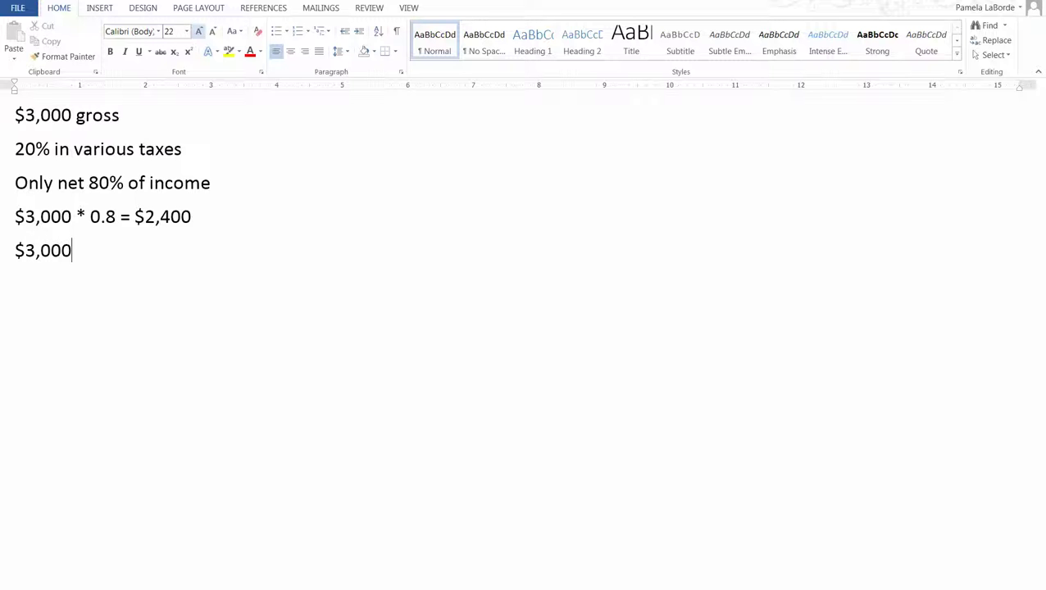
text( * 0.2 = $)
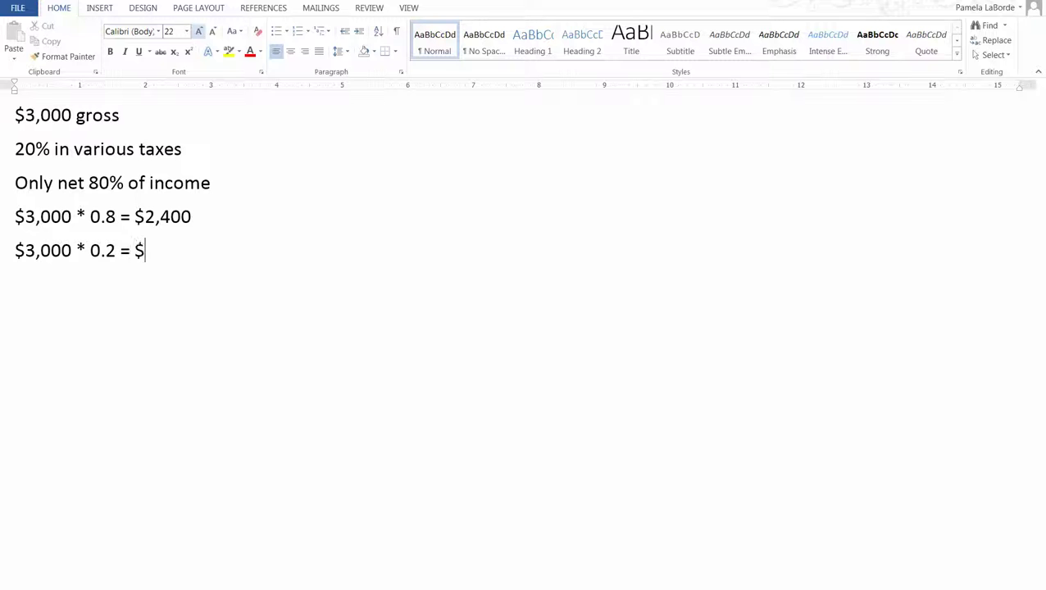
text(600)
key(Return)
text($3,000 )
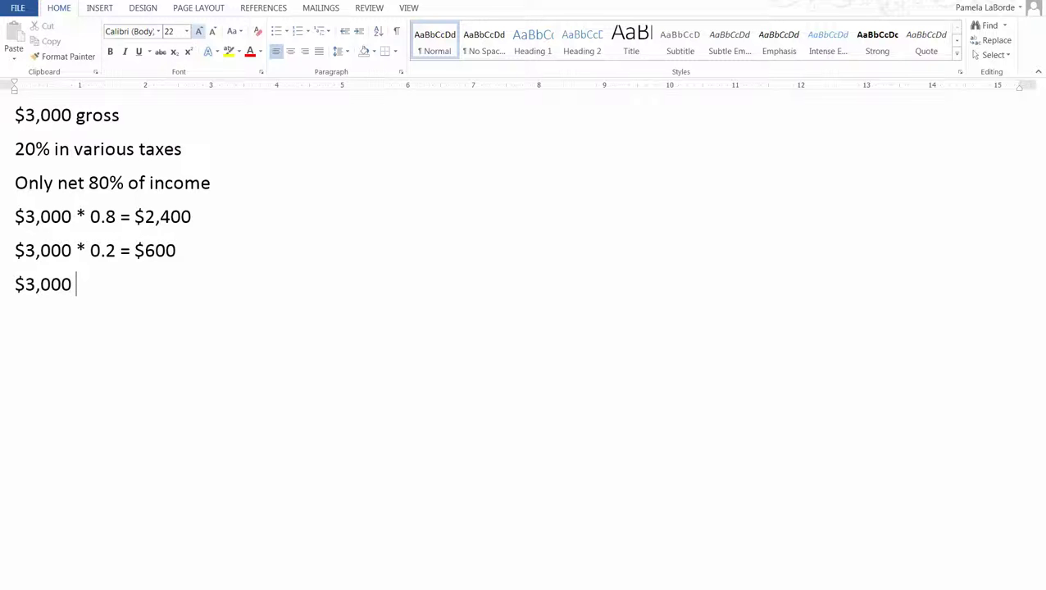
text(- $600)
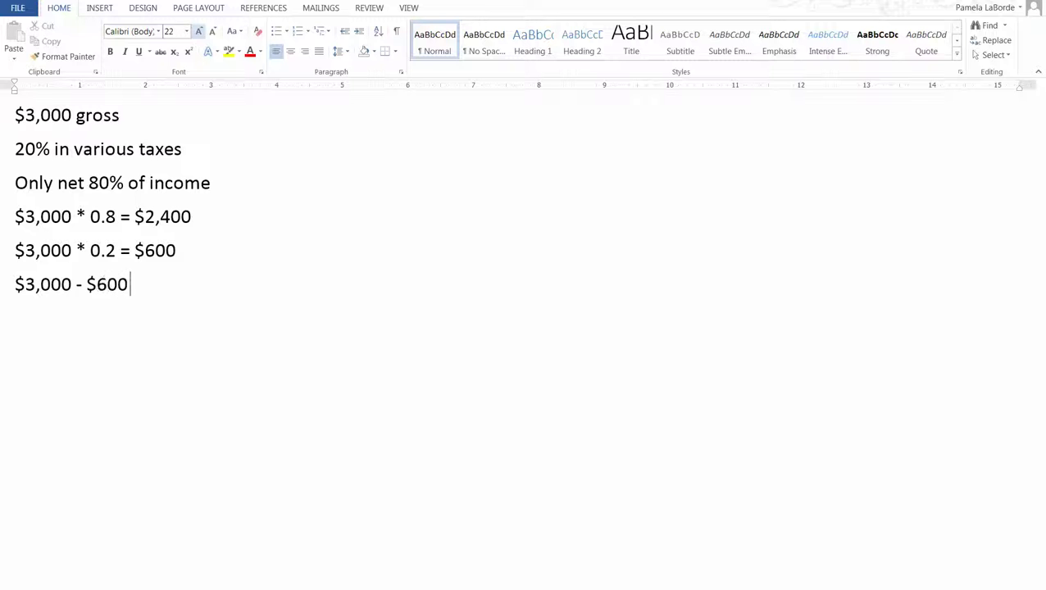
text( = $2,400)
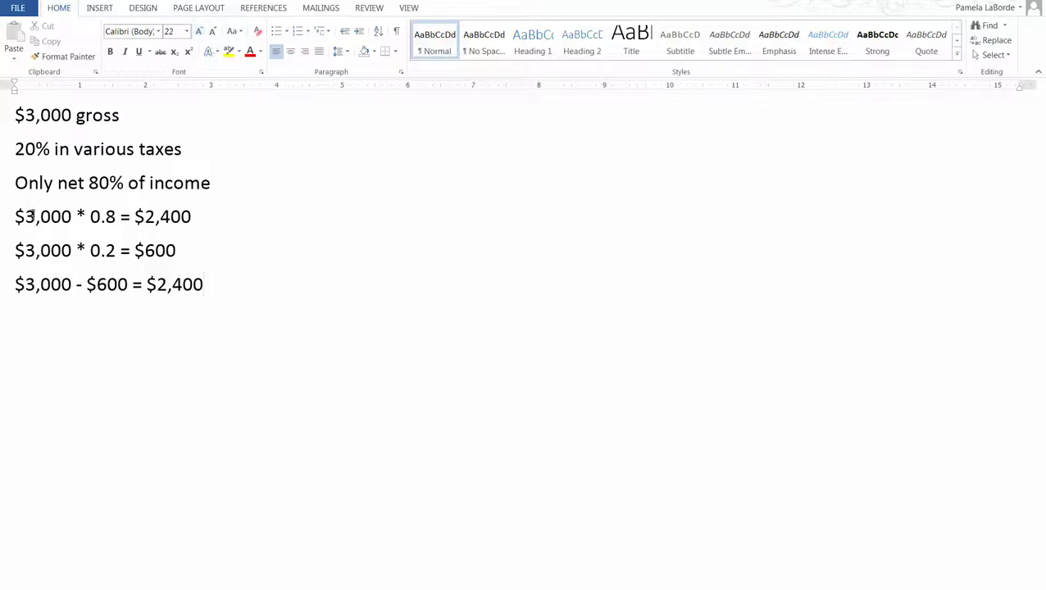
click(18, 217)
drag(27, 217, 199, 221)
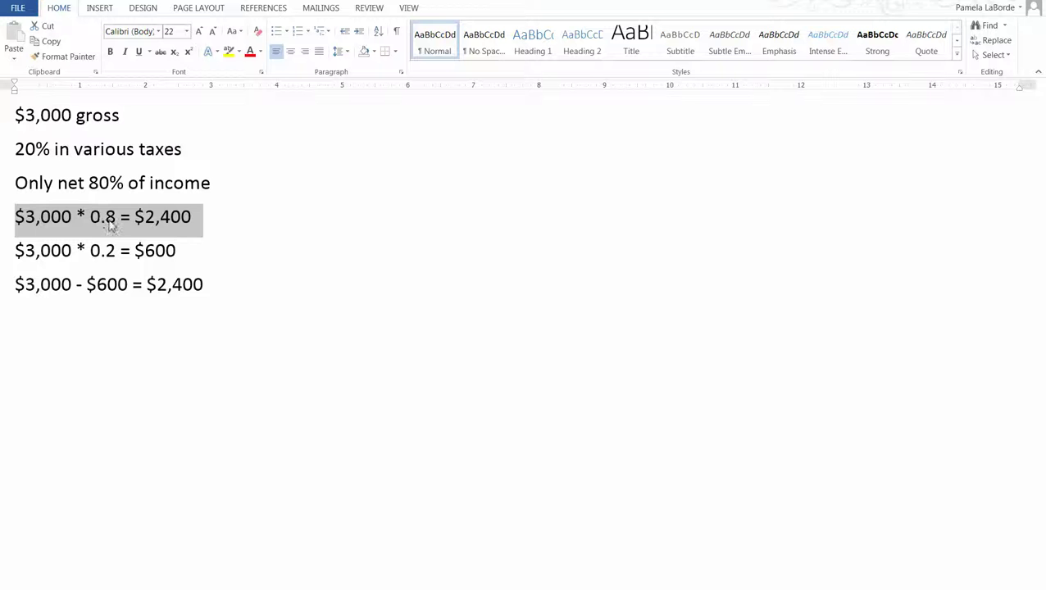
click(146, 218)
drag(134, 218, 181, 227)
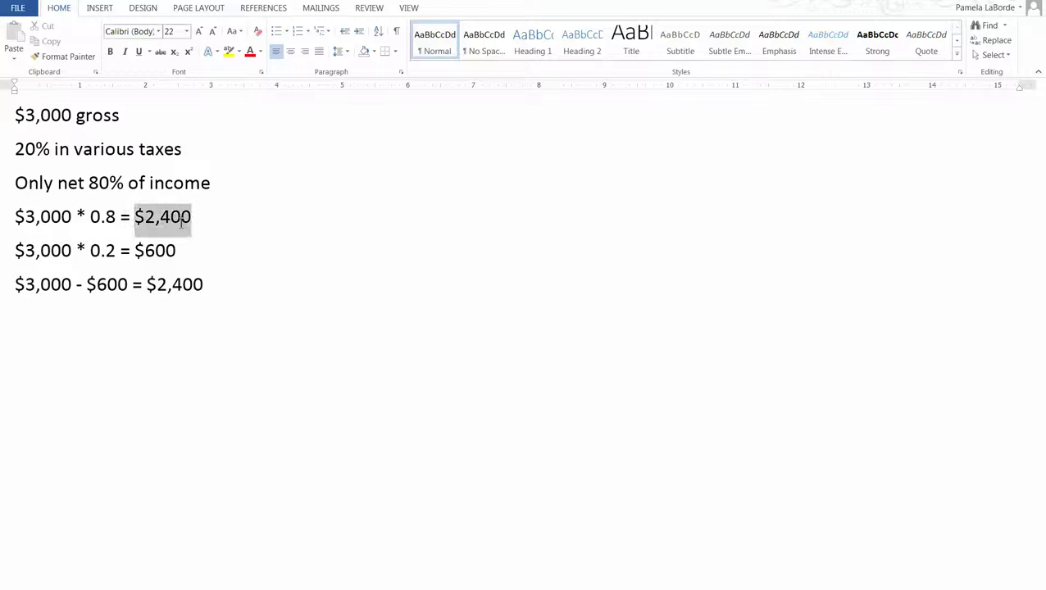
- Add the sentence "I want to place $3,000 into a CD." on a new line below the calculations
click(226, 326)
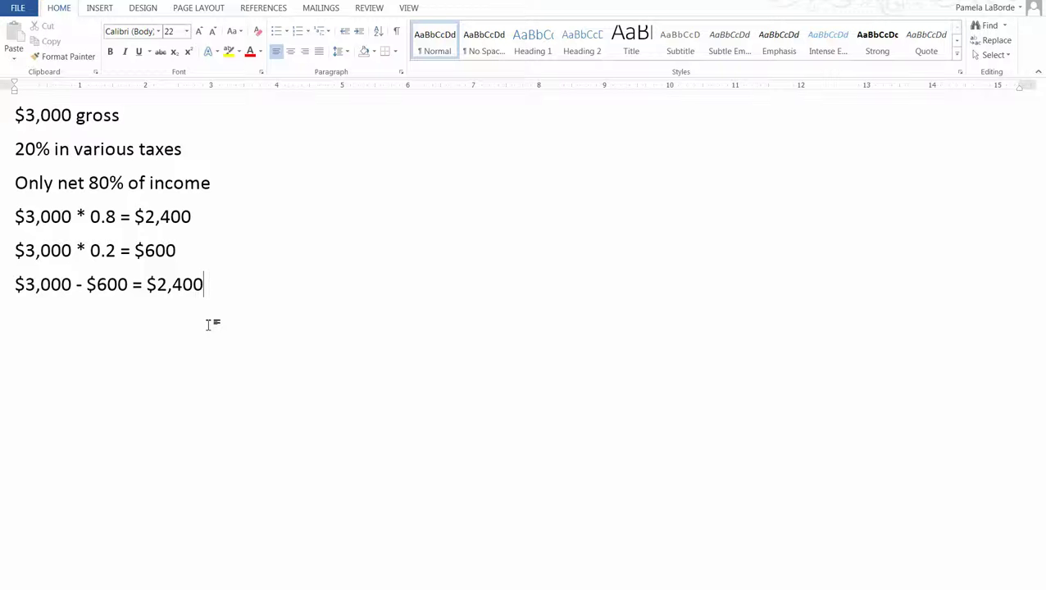
key(Return)
text(I want to place $3)
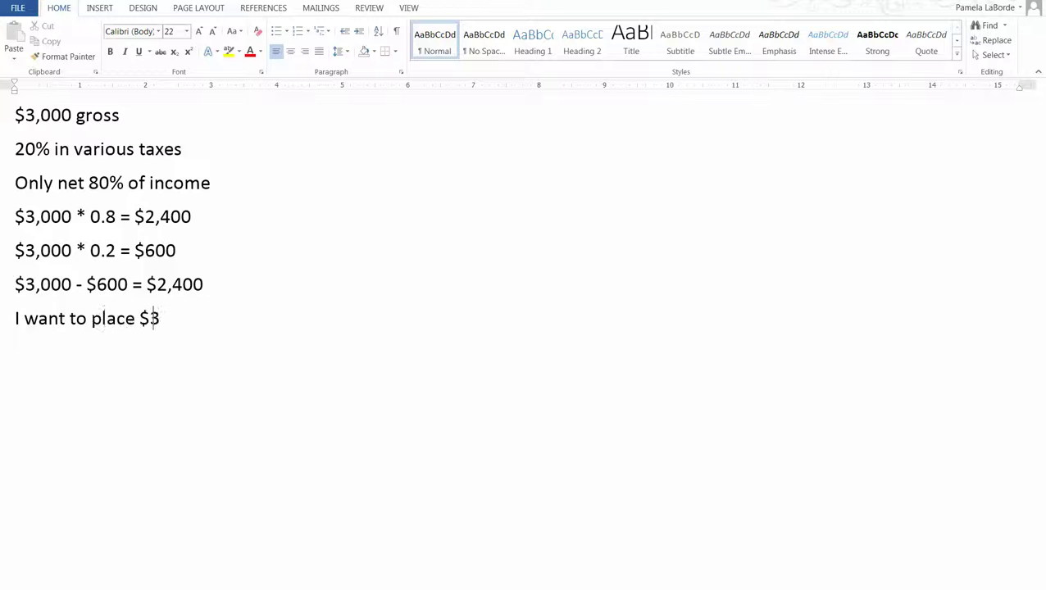
text(,000 into a CD.)
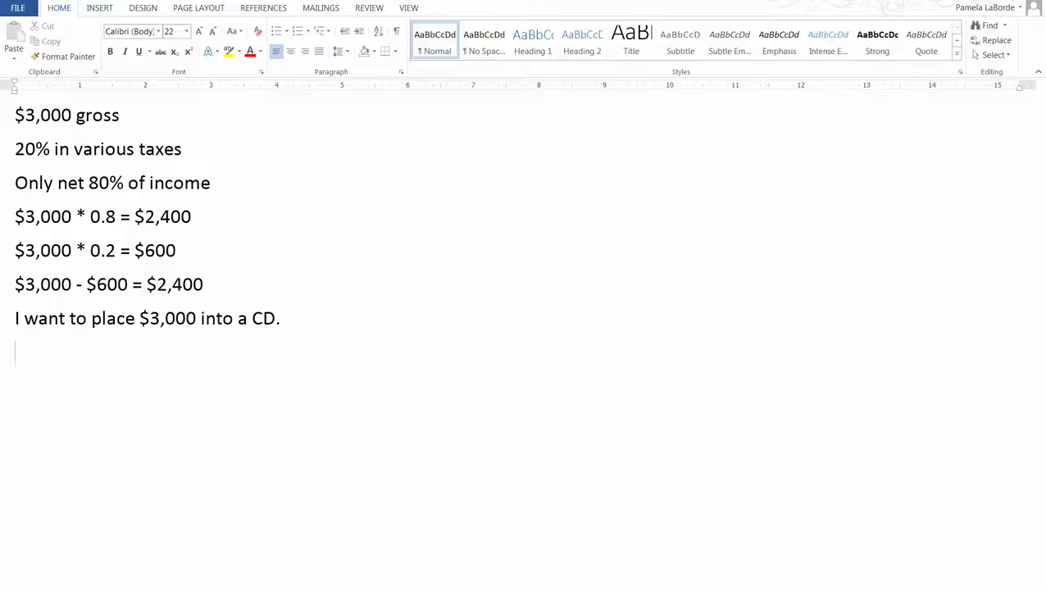
- Add the question "How much would I have to gross to net $3,000 to place into CD?" on a new line below the CD sentence
text(How much w)
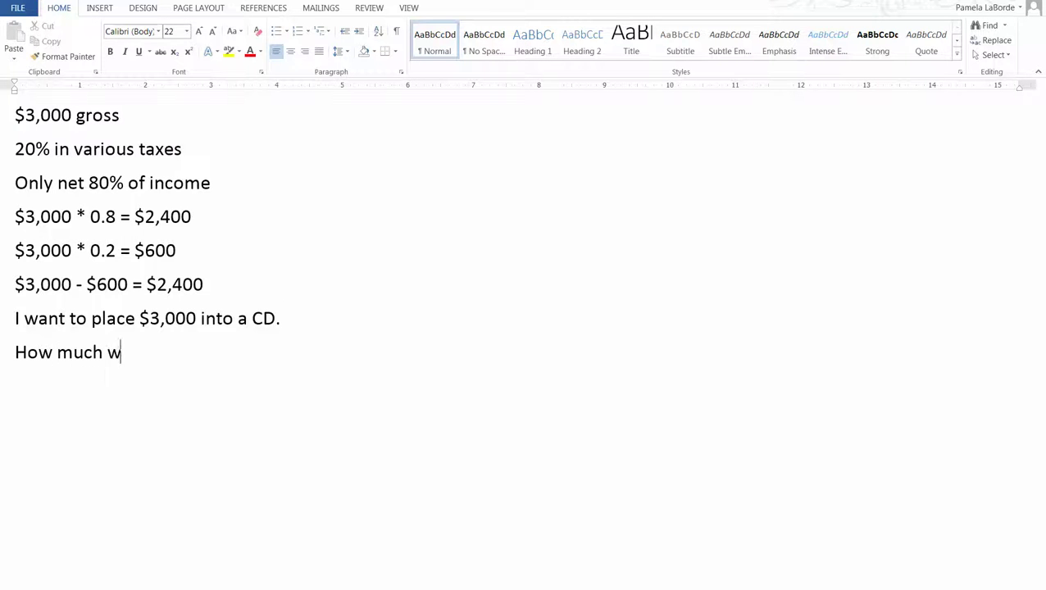
text(ould I have to )
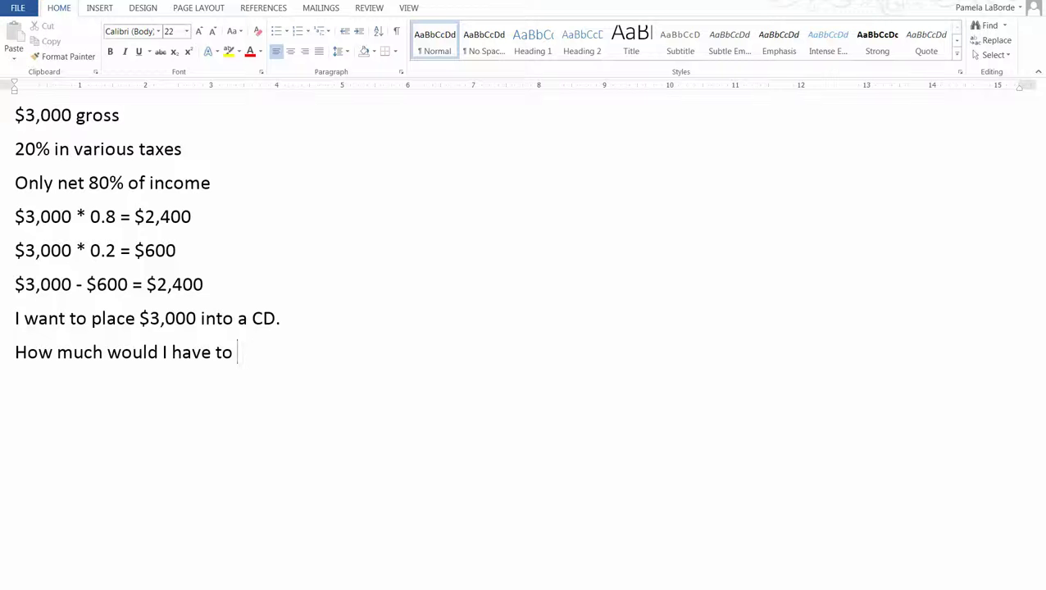
text(gorr)
key(BackSpace)
key(BackSpace)
key(BackSpace)
text(ross to net )
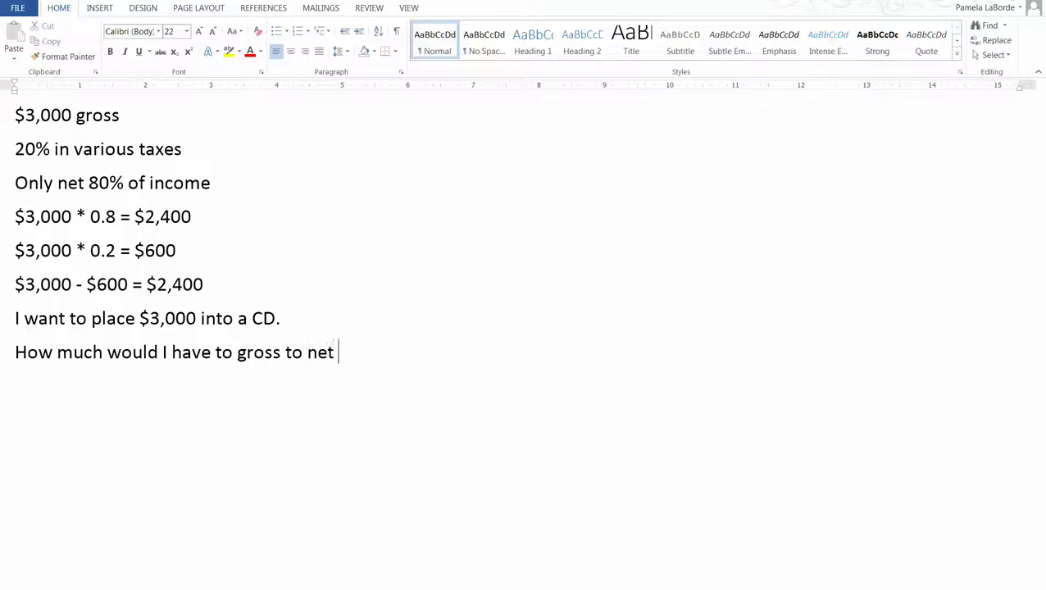
text($3,000 to)
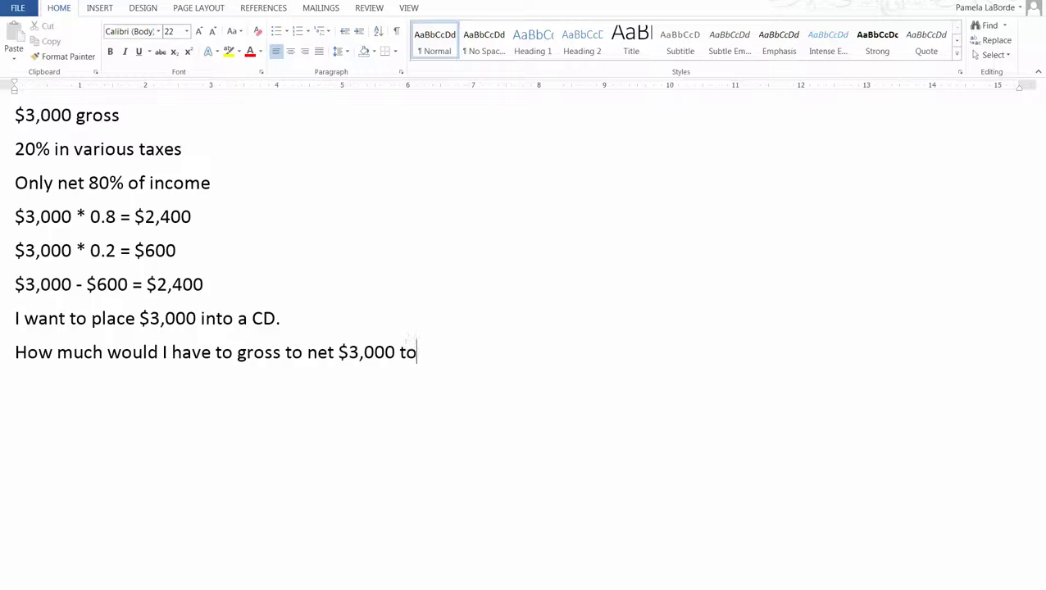
text( place into )
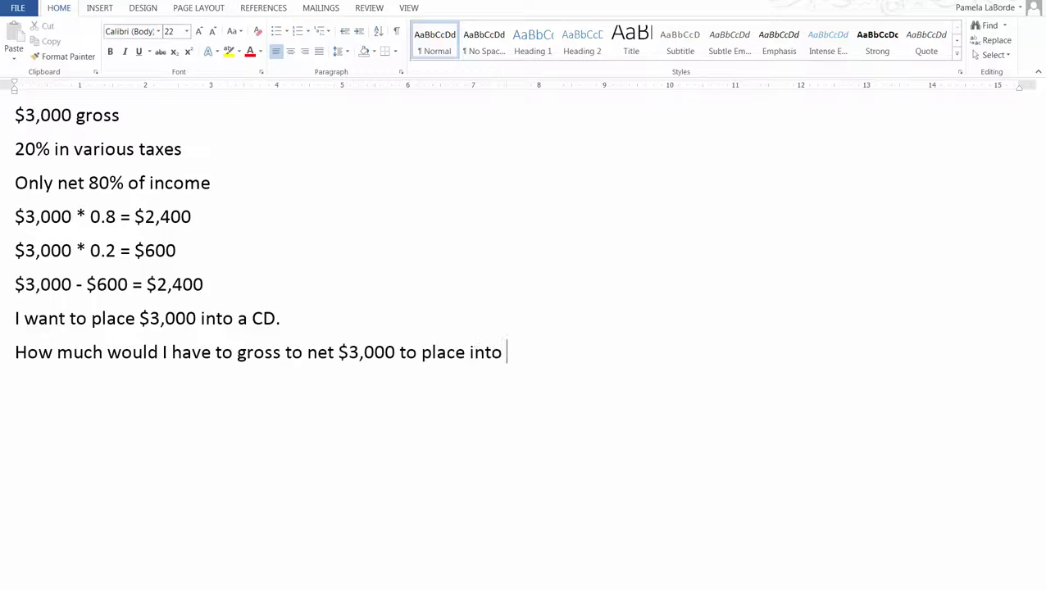
text(CD?)
key(Return)
- Copy the "$3,000 * 0.8 = $2,400" line below the question and replace the copy's 3,000 with x
click(7, 223)
key(ctrl+c)
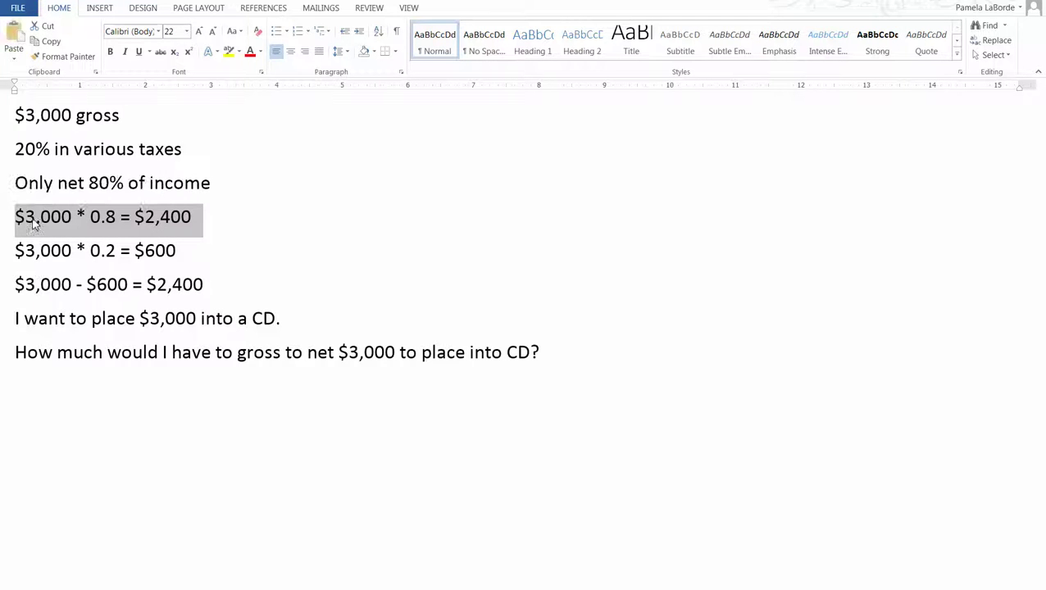
click(51, 391)
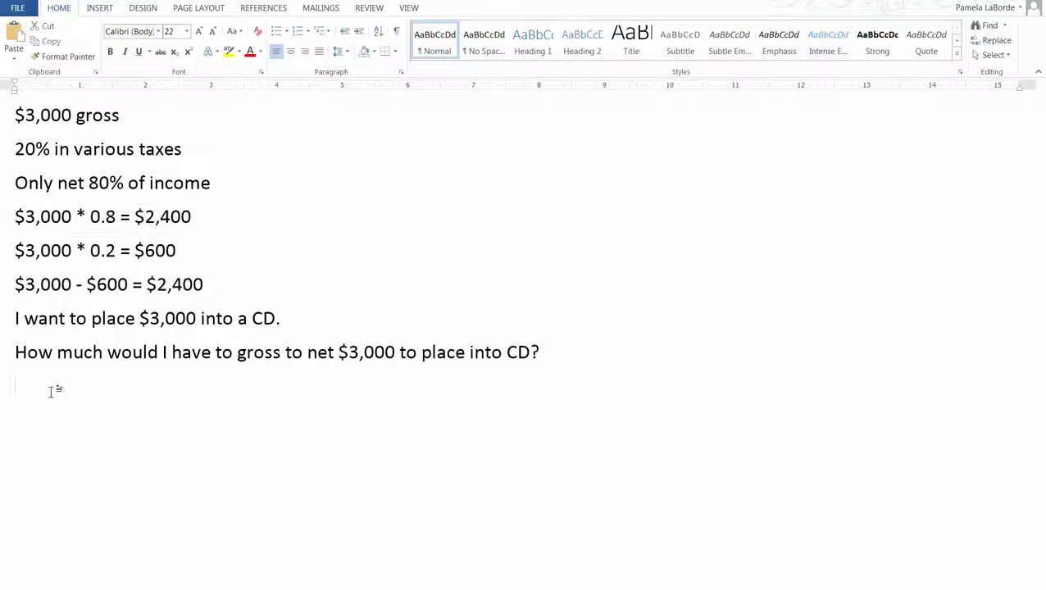
key(ctrl+v)
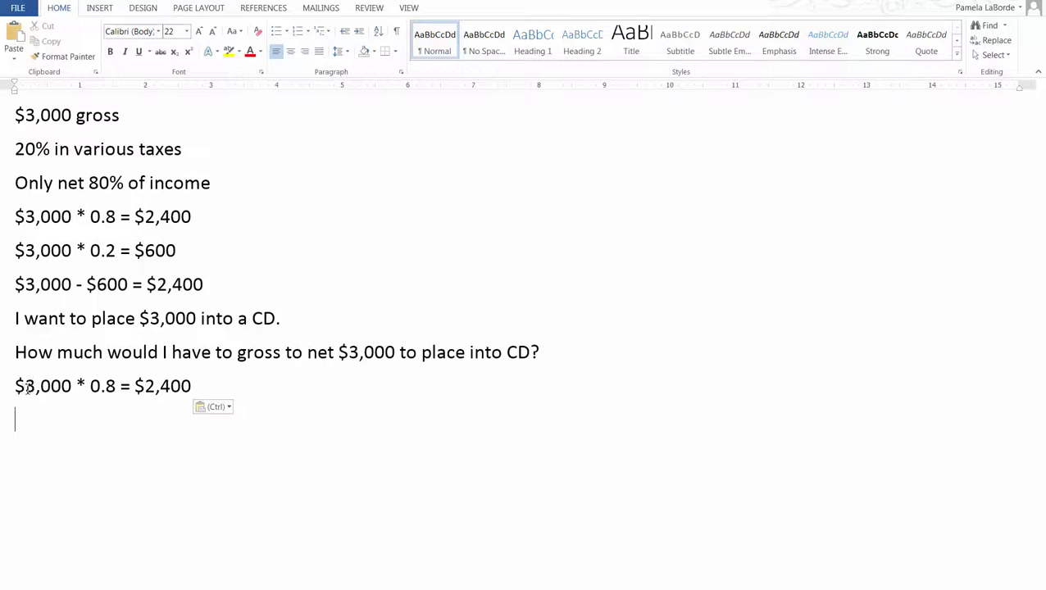
drag(27, 388, 64, 391)
text(x)
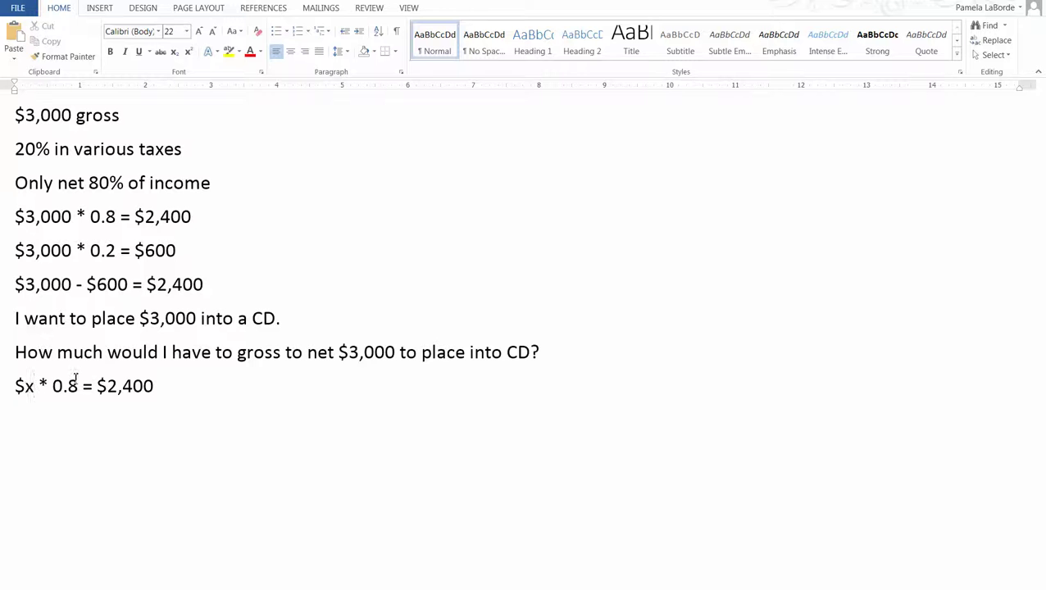
- Change the result of the "$x * 0.8" equation to $3,000
click(19, 385)
double_click(27, 386)
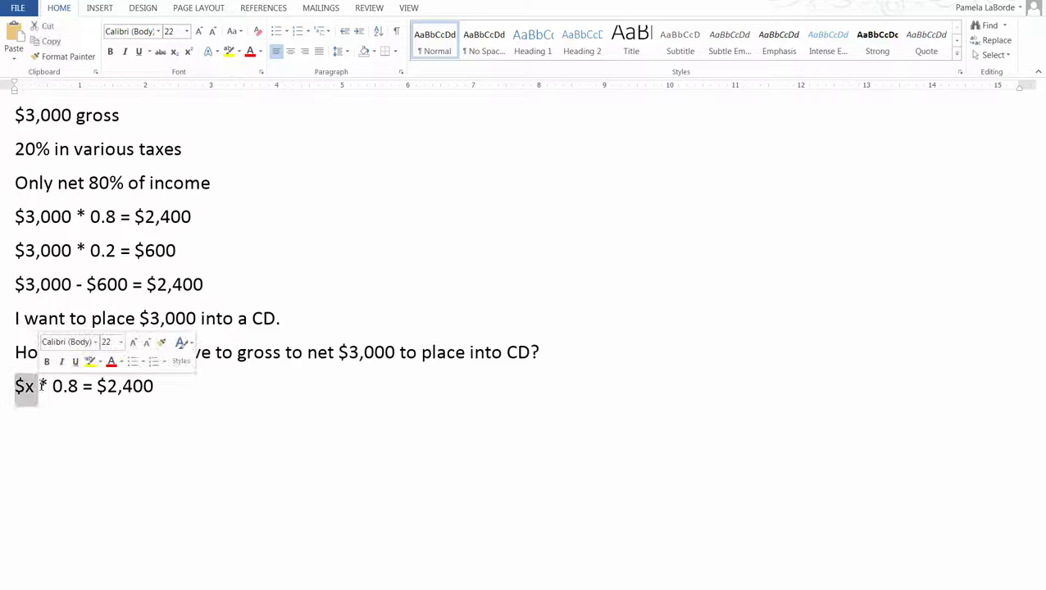
drag(52, 385, 78, 387)
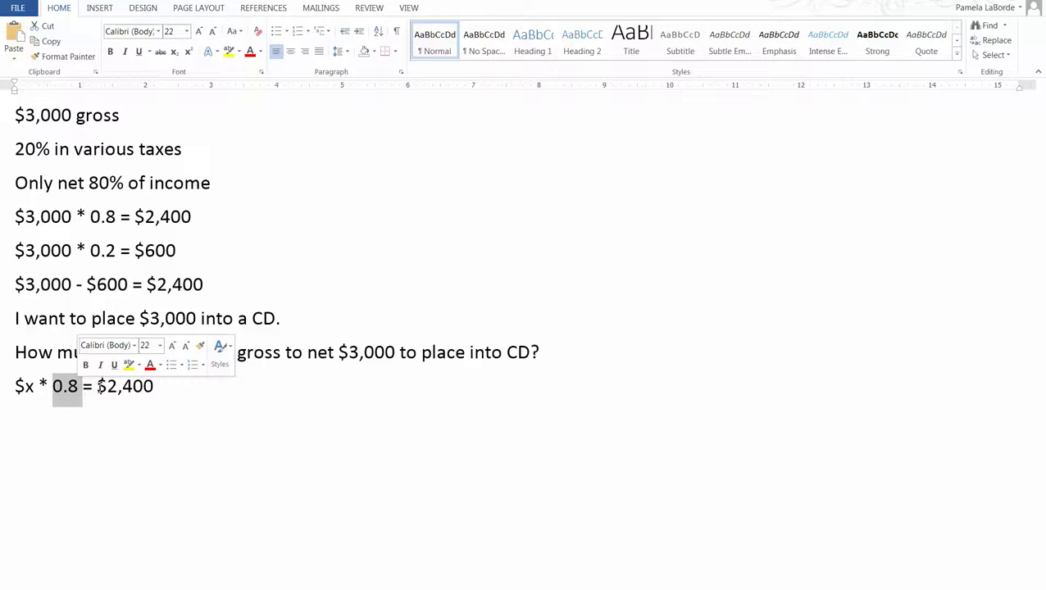
double_click(141, 391)
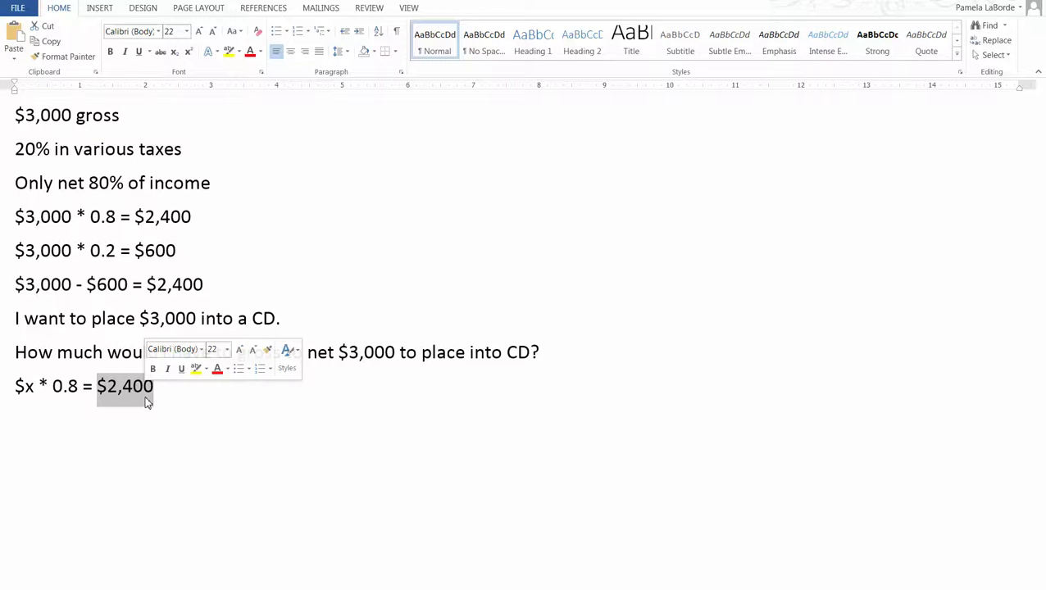
click(16, 387)
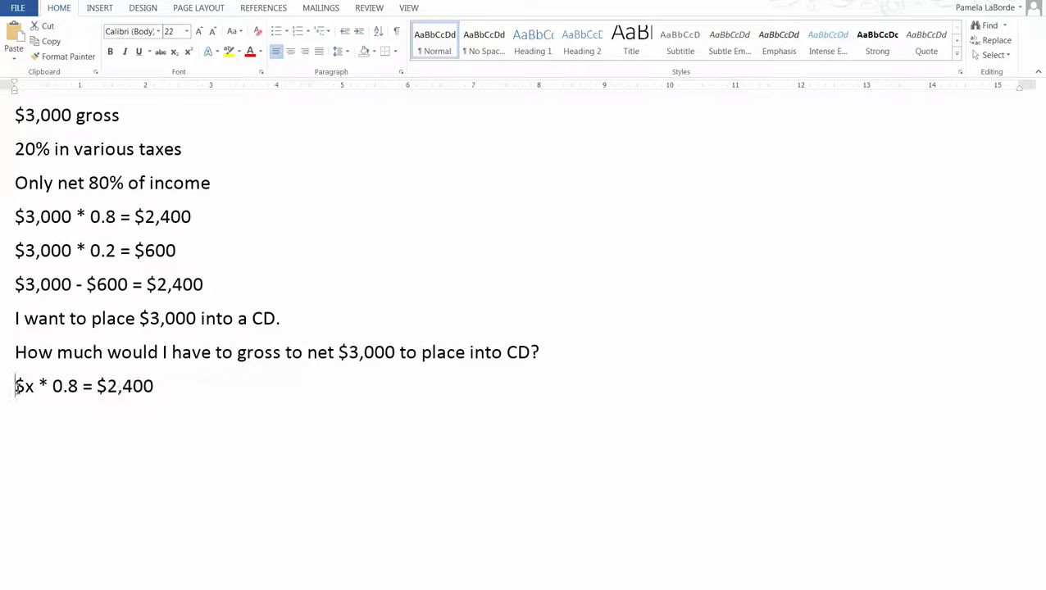
drag(16, 387, 34, 389)
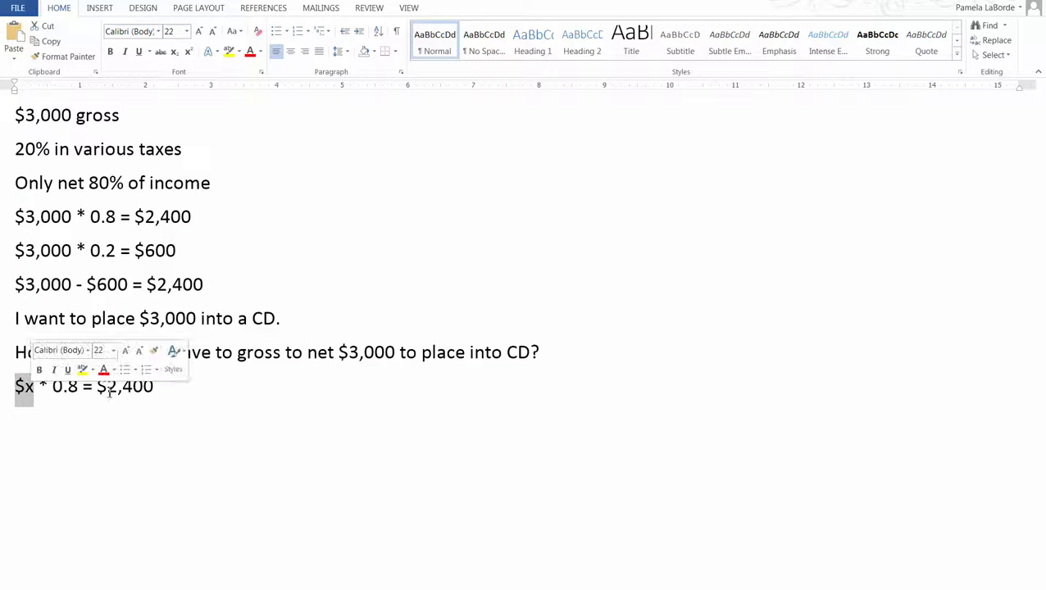
drag(107, 389, 154, 389)
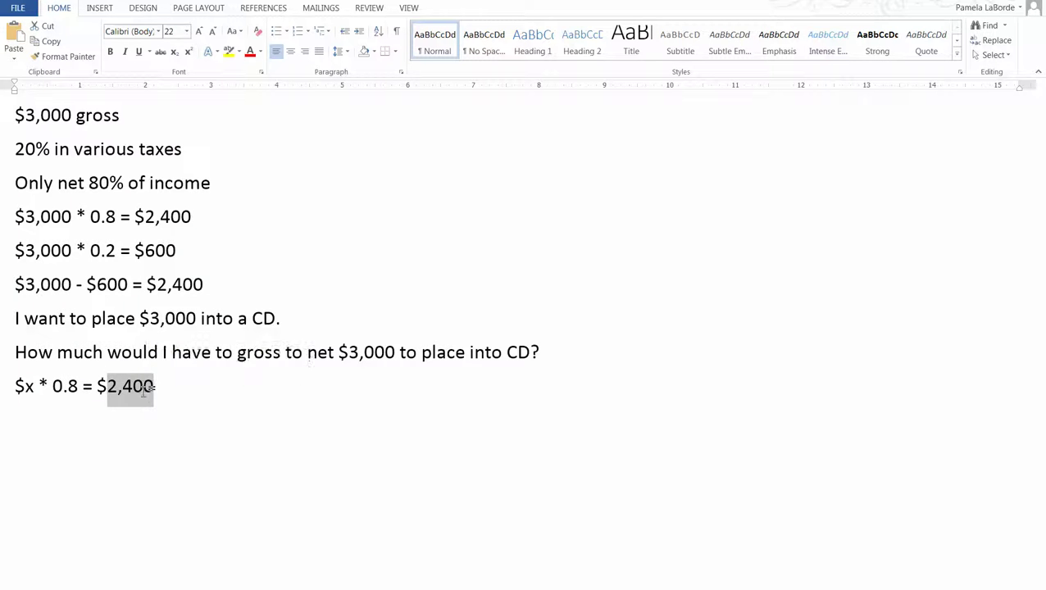
text(3,000)
key(Return)
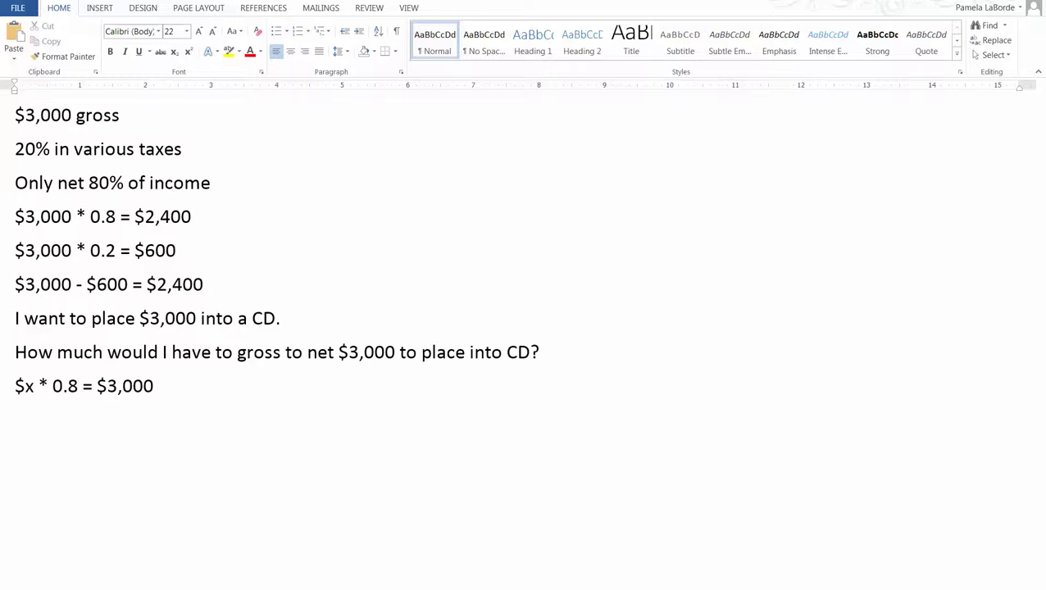
- Add the simplified equation "0.8x = $3,000" on the line below
click(7, 392)
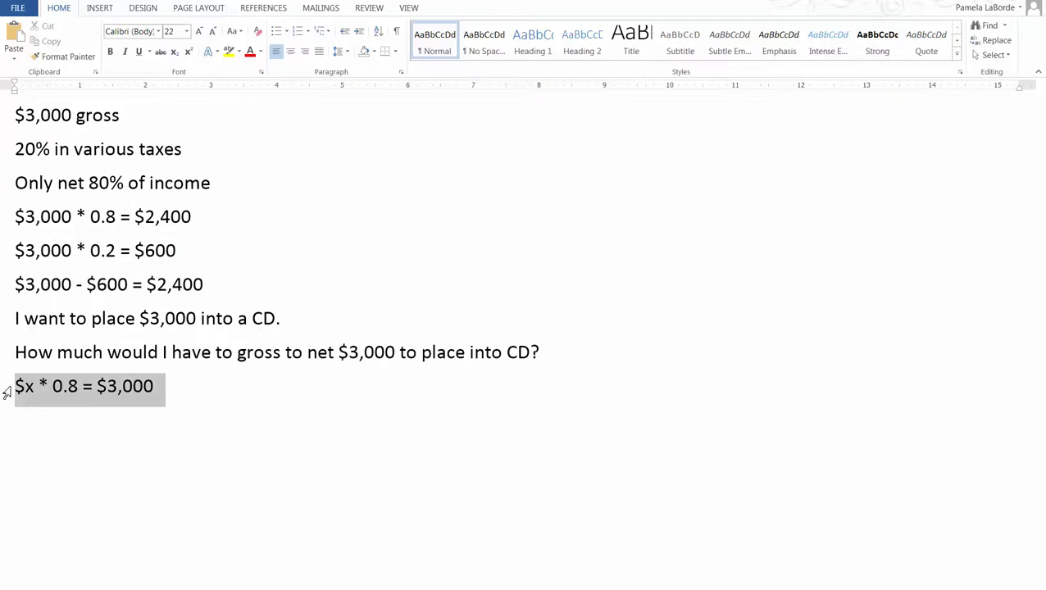
click(71, 431)
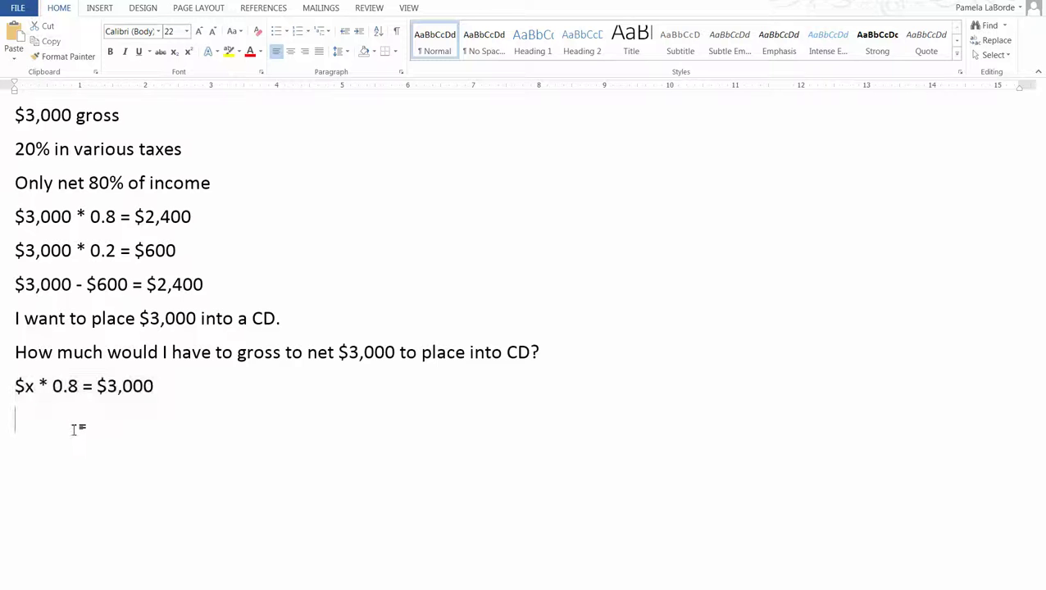
text(0.8x = $)
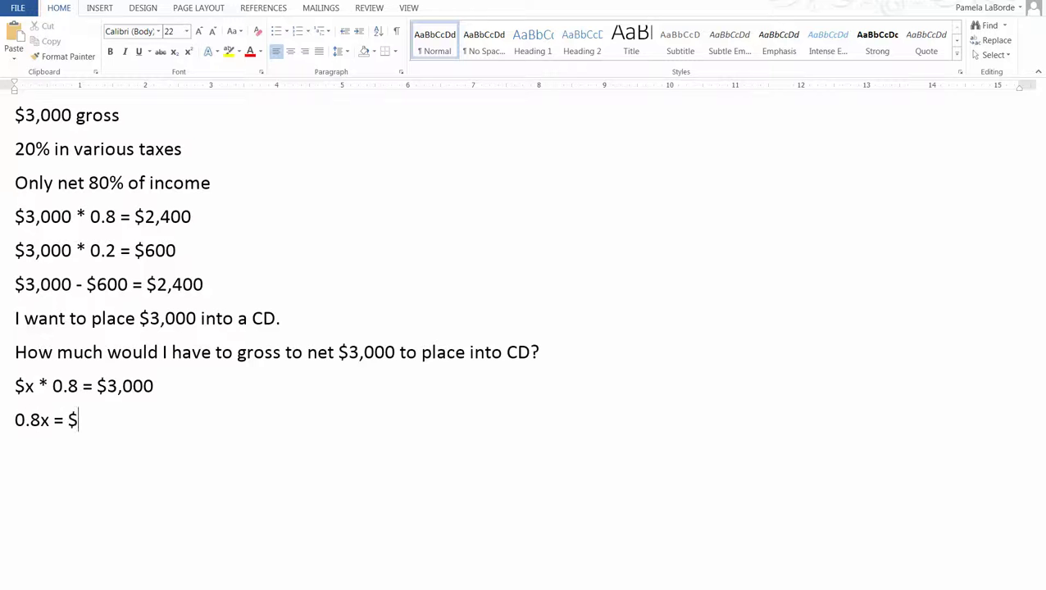
text(3,000)
key(Return)
- Write the division "x = $3,000/0.8" and, on the line below, the solution "x = $3,750"
drag(13, 418, 42, 420)
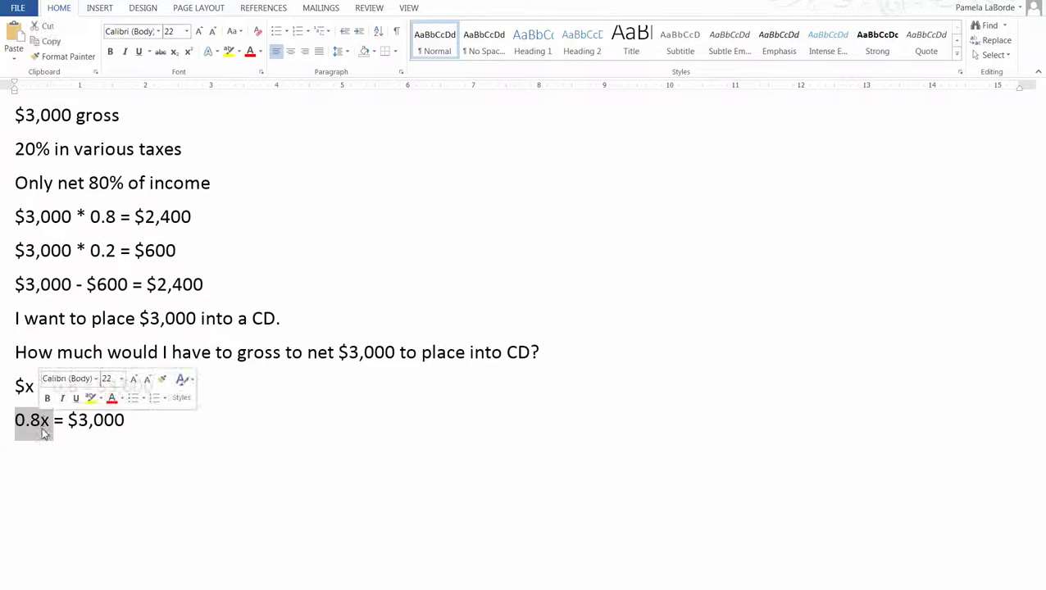
click(38, 450)
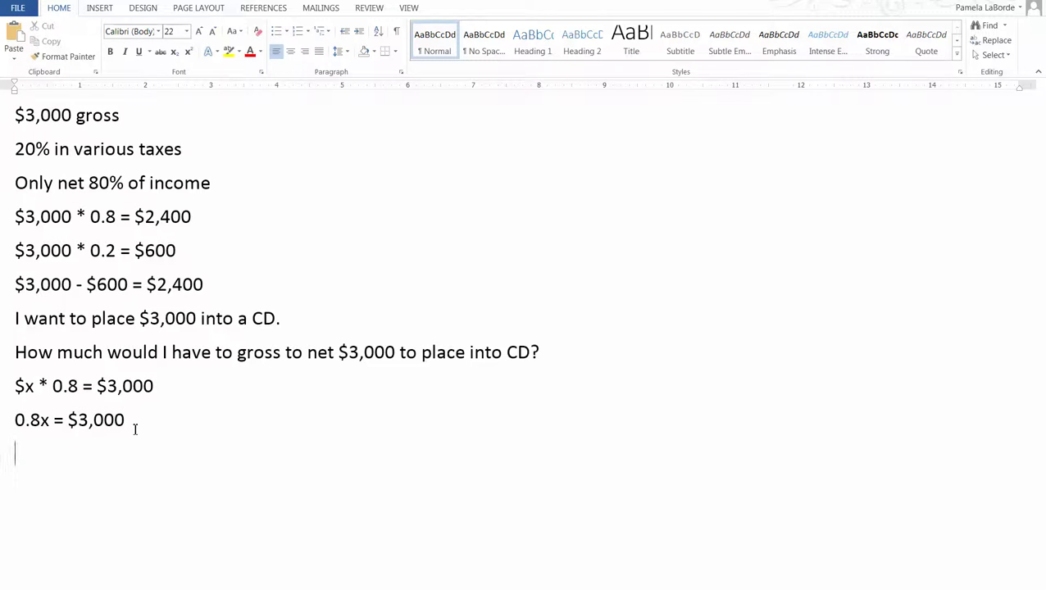
text(X)
key(BackSpace)
text(x = $3,00)
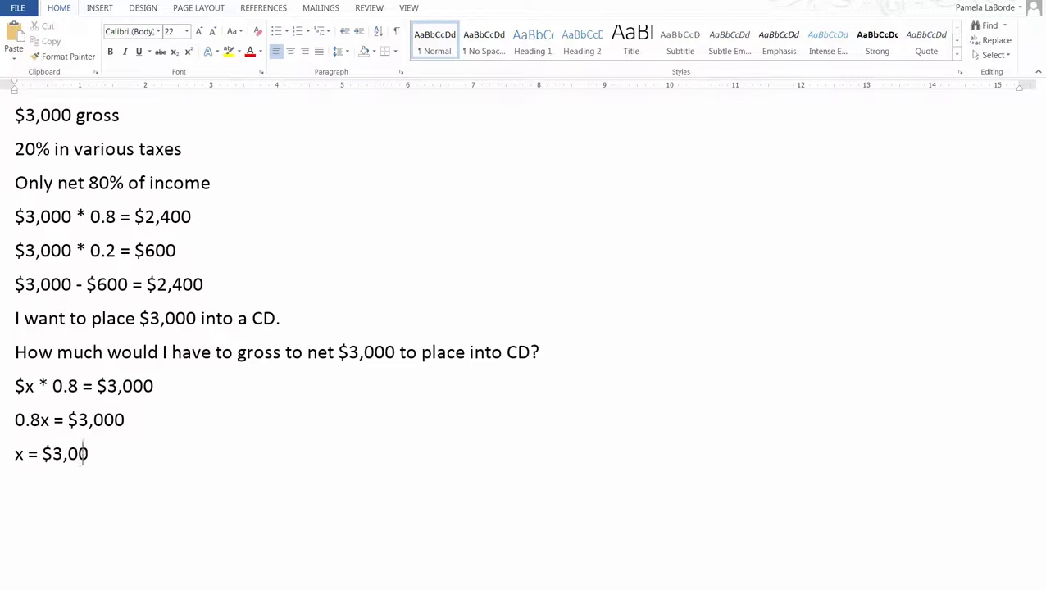
text(0/0.8)
key(Return)
text(x = )
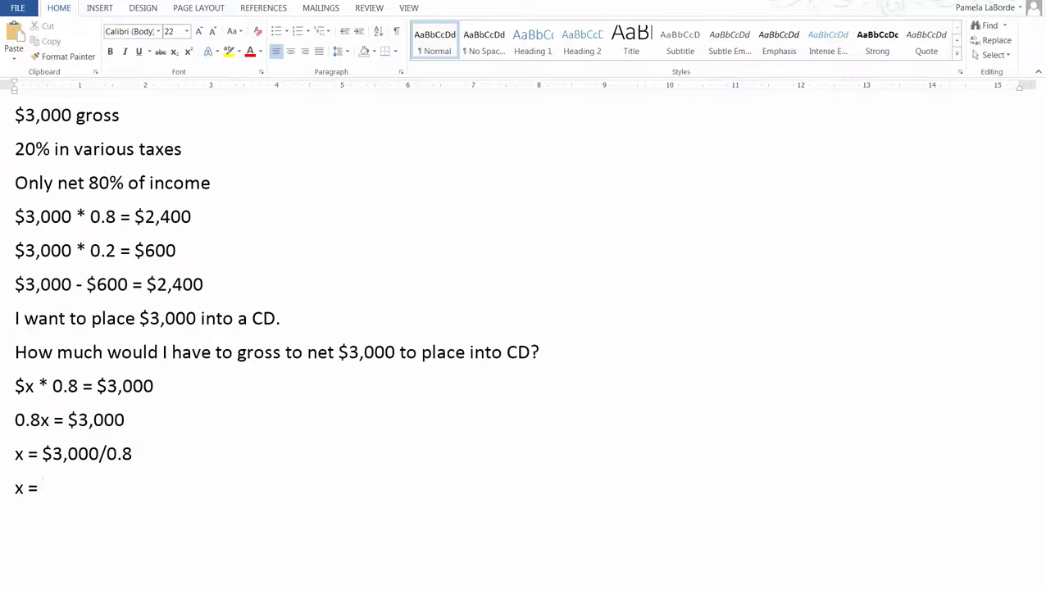
text($3,750)
key(Return)
- Add the tax check "$3,750 * 20% = $750" and, on the line below, the subtraction "$3,750 - $750 = $3,000"
text($)
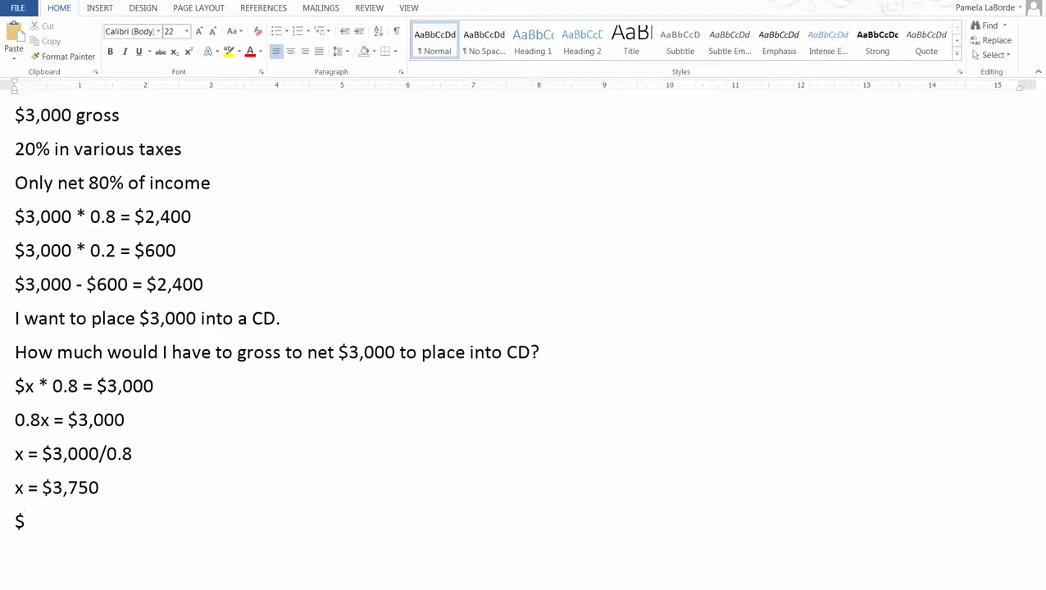
text(3,750 * 20%)
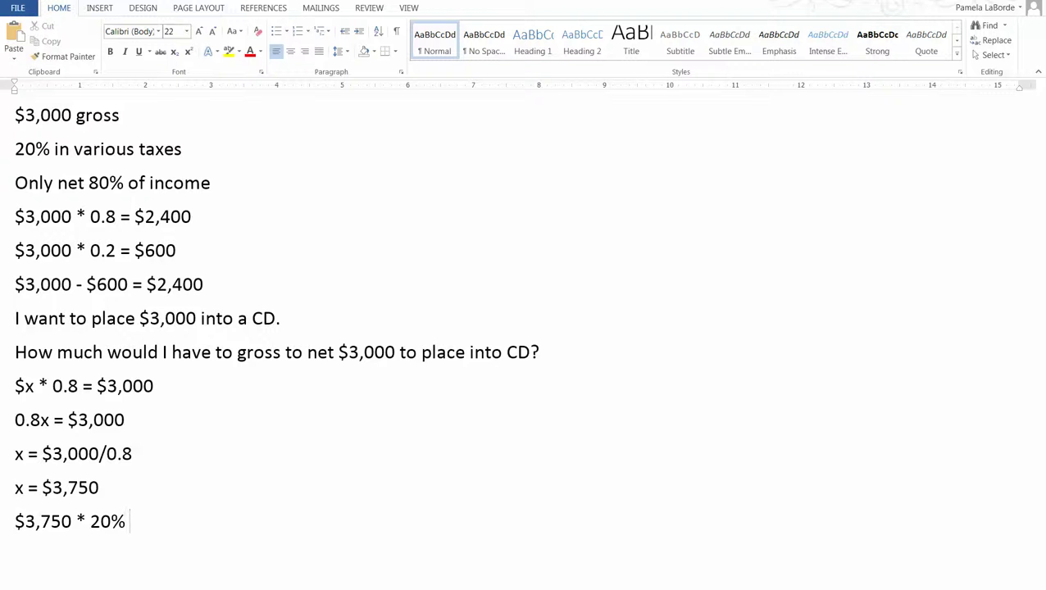
text( = $750)
key(Return)
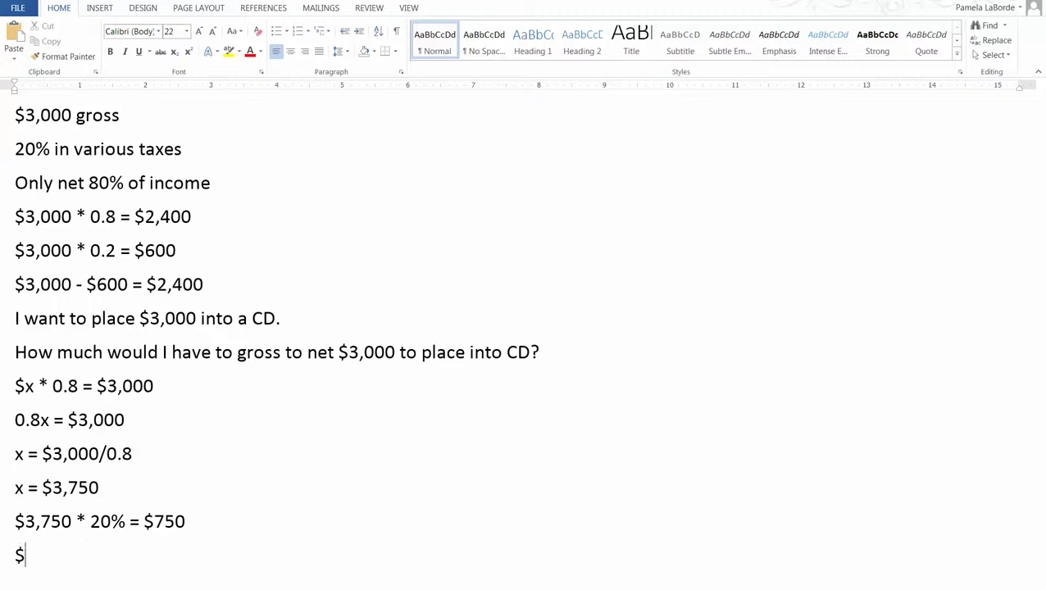
text(3,750 - $75)
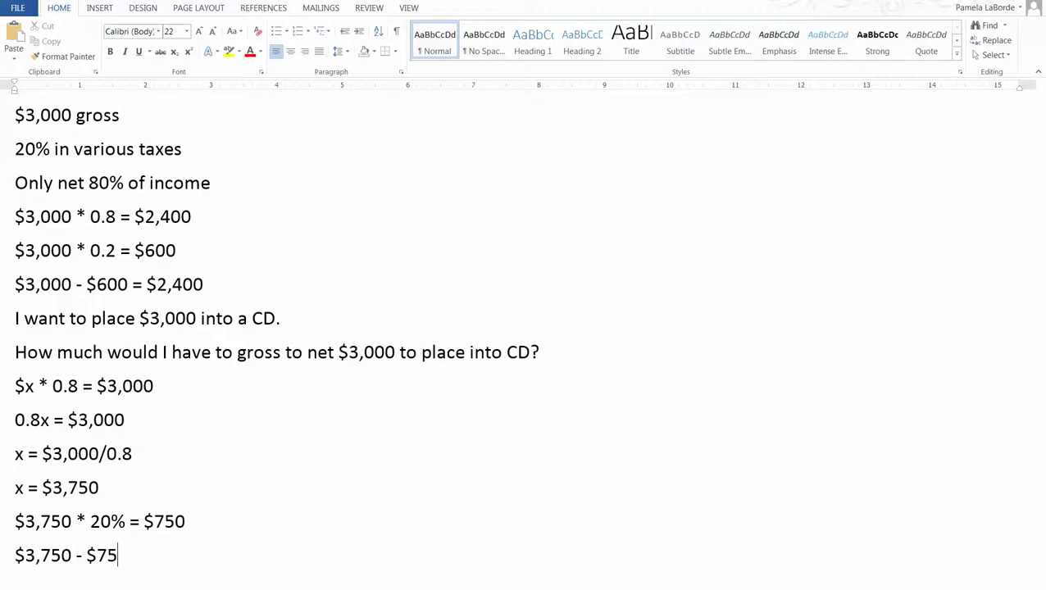
text(0 = $3,00)
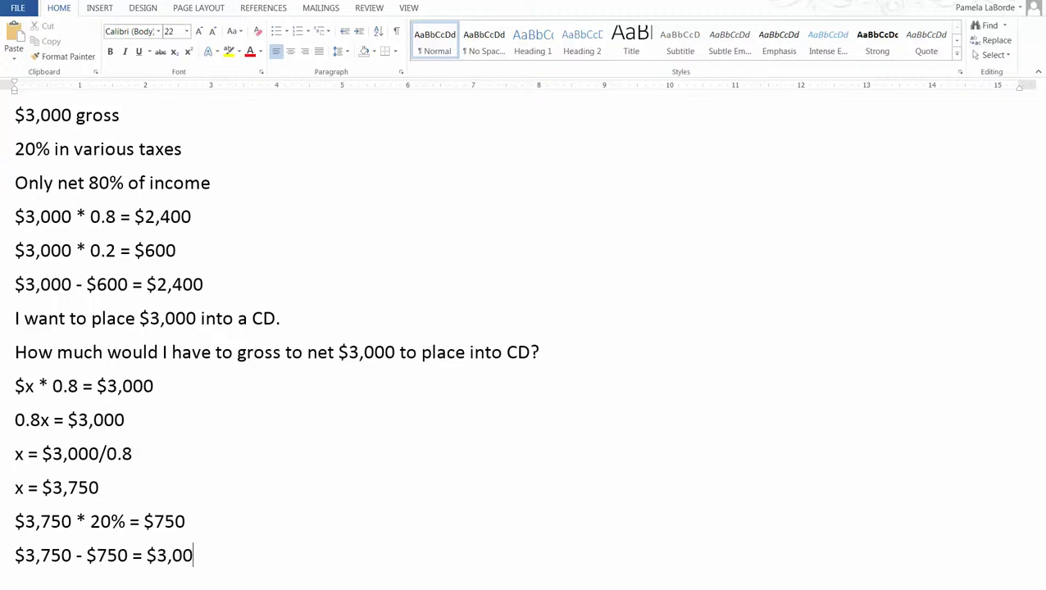
text(0)
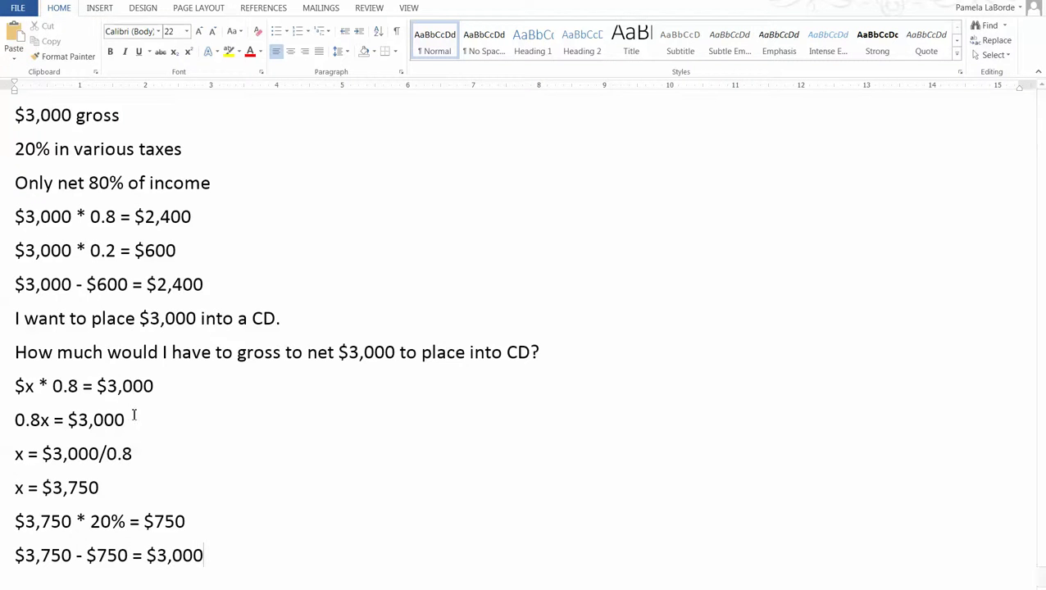
scroll(132, 412, down, 1)
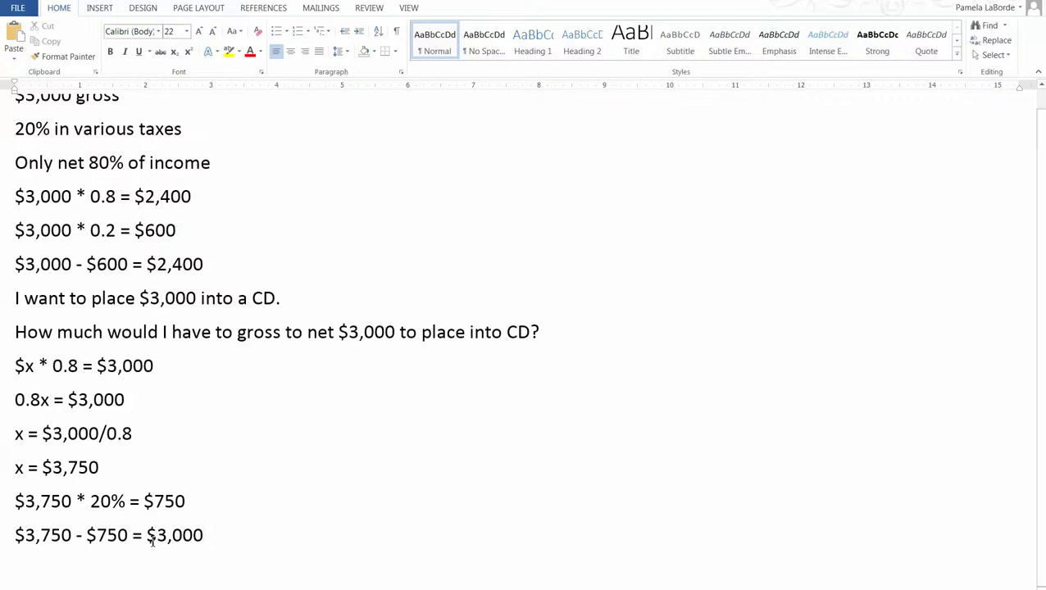
drag(147, 538, 205, 537)
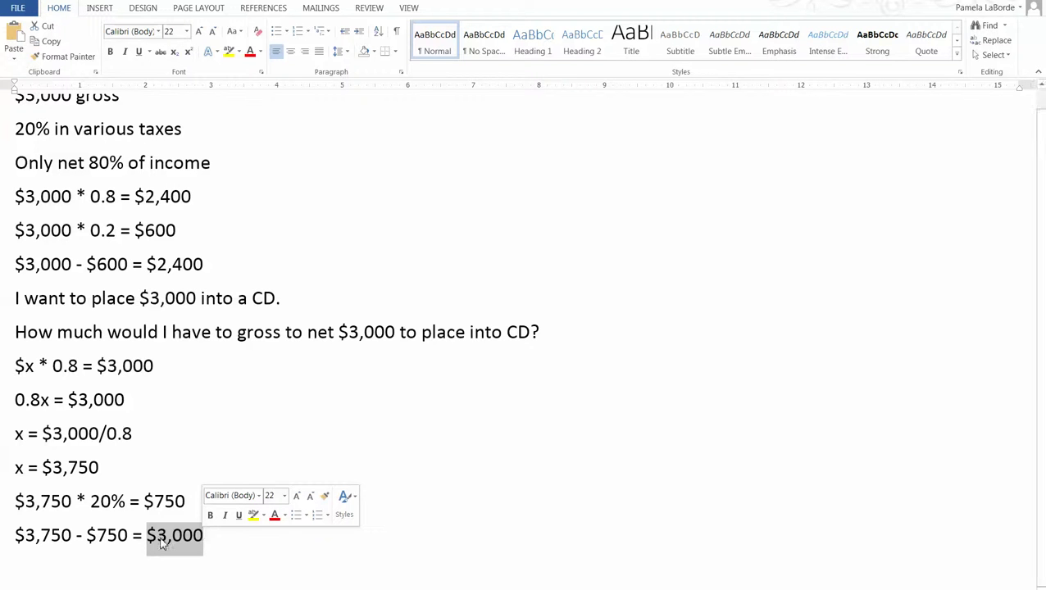
drag(16, 537, 74, 543)
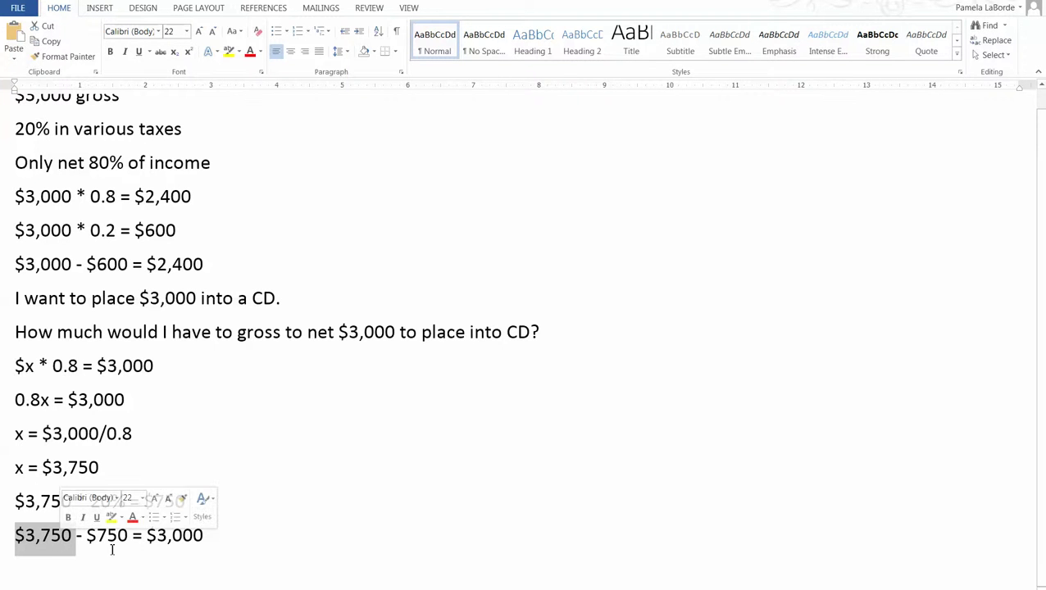
drag(147, 537, 202, 537)
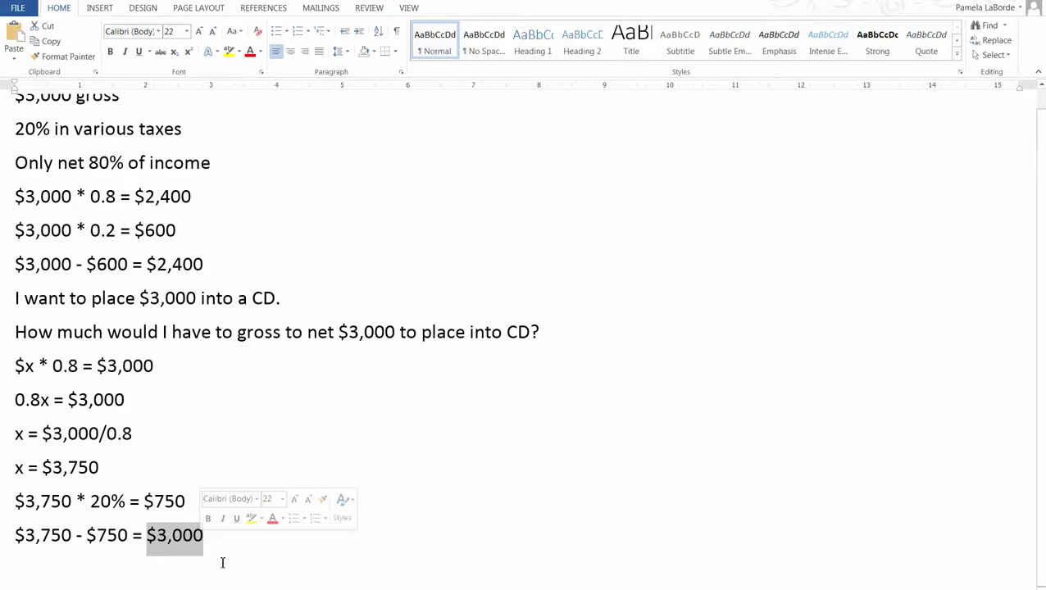
click(222, 562)
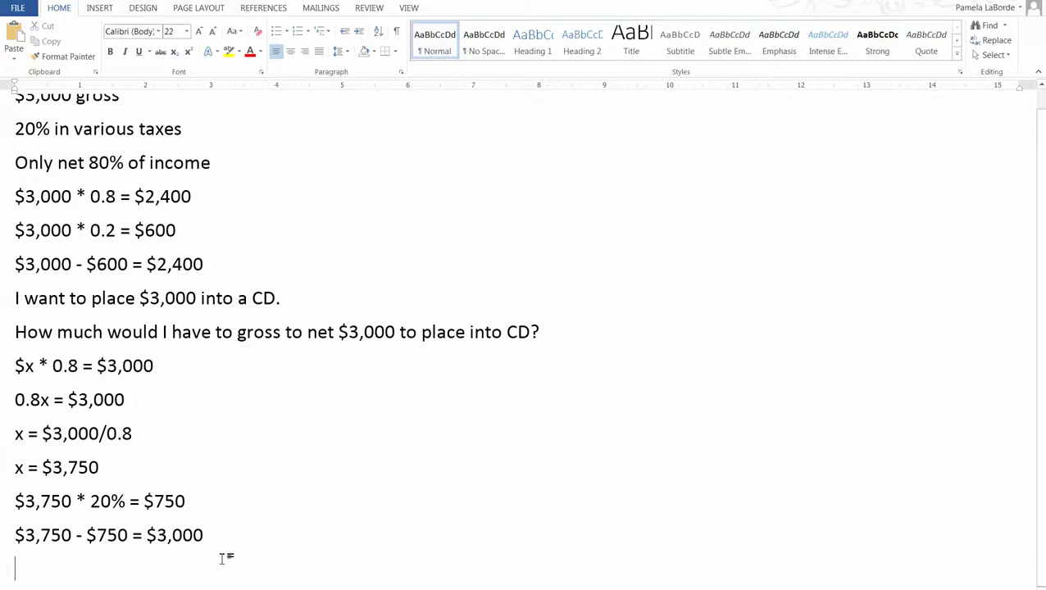